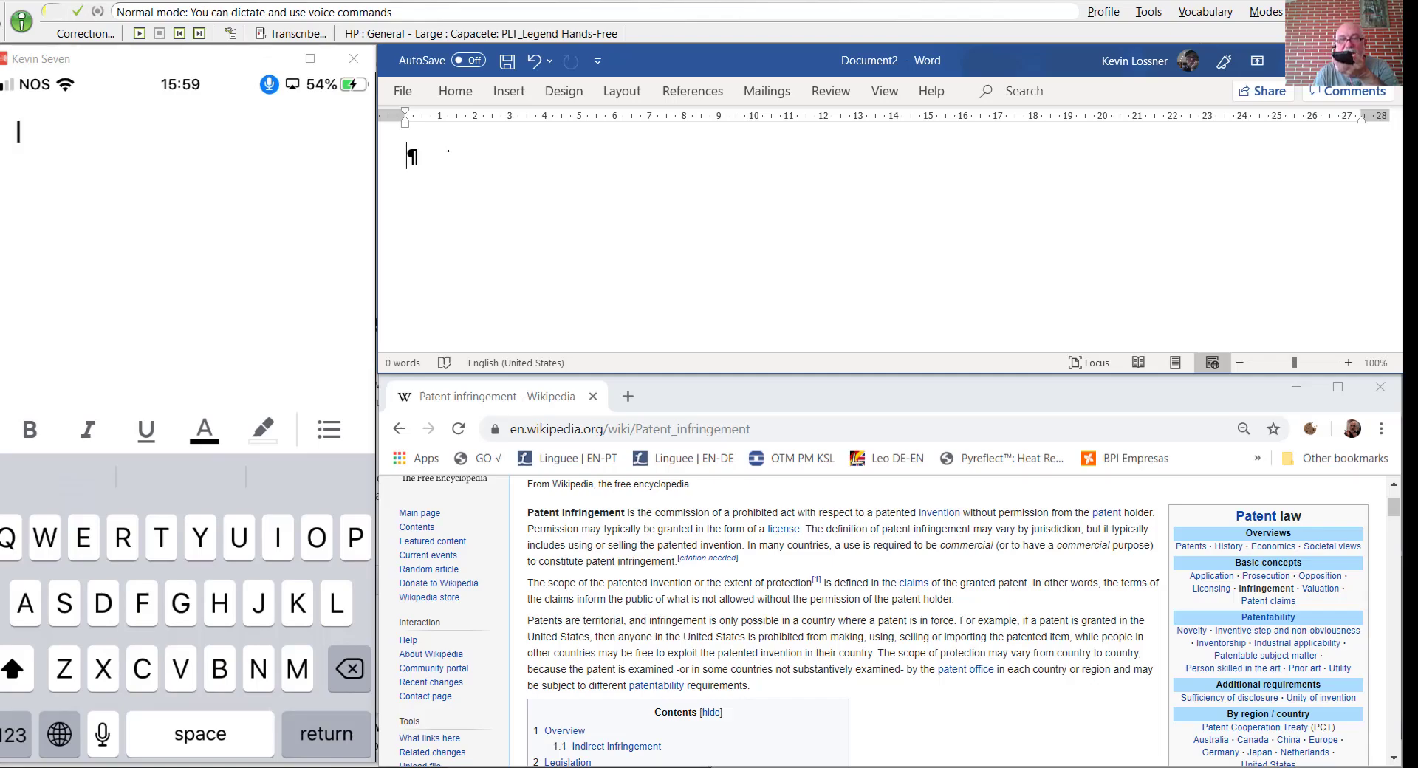
Dictate the opening paragraph, 'Patent infringement is the commission of a prohibited act…' through '…permission of the patent holder.'.
type("Patent infringement")
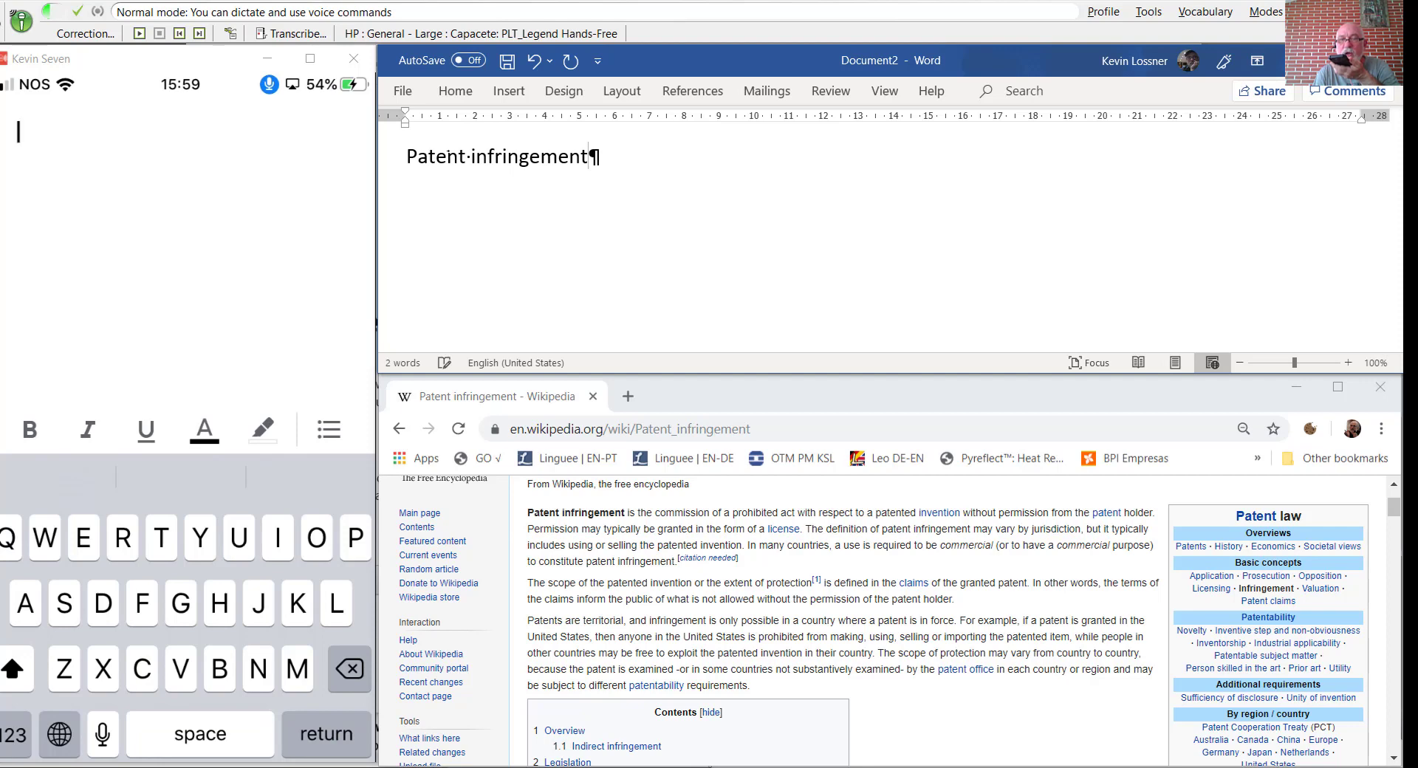
type(" is the commission of a prohibited act")
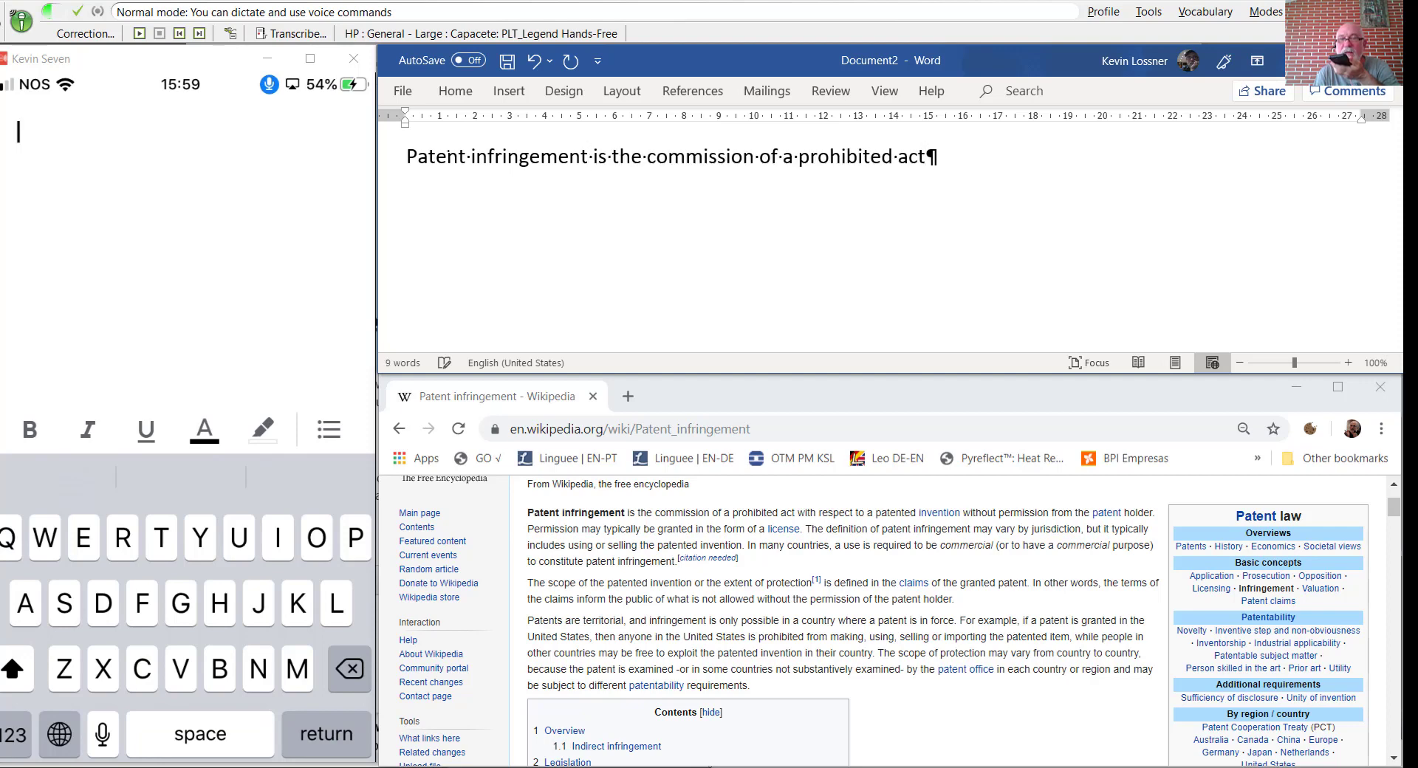
type(" with respect to a patented invention without permission from the patent holder")
type(".Patent infringement is the commission of a prohibited act with respect to a patented invention without permission from the path and told her.")
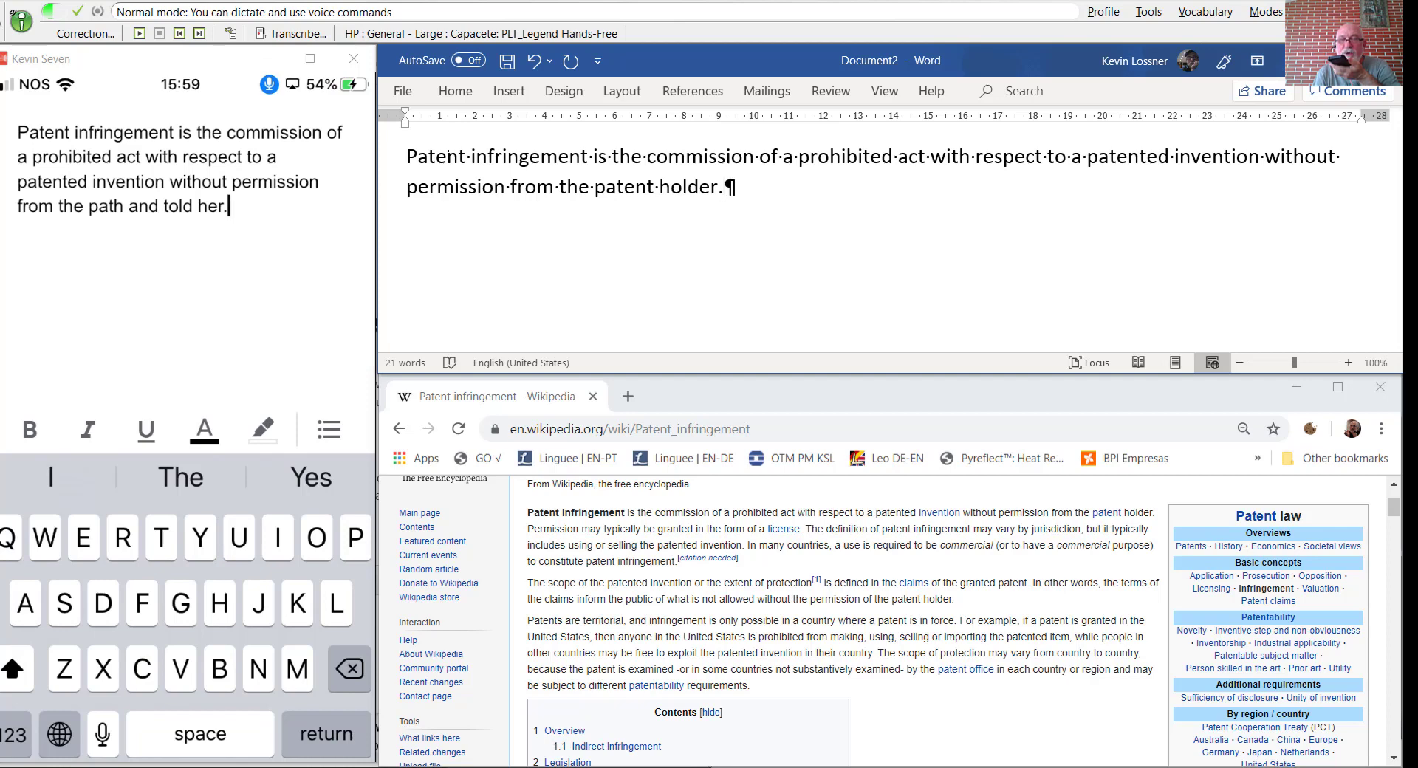
type(" Permission may typically be granted in the form of a license.")
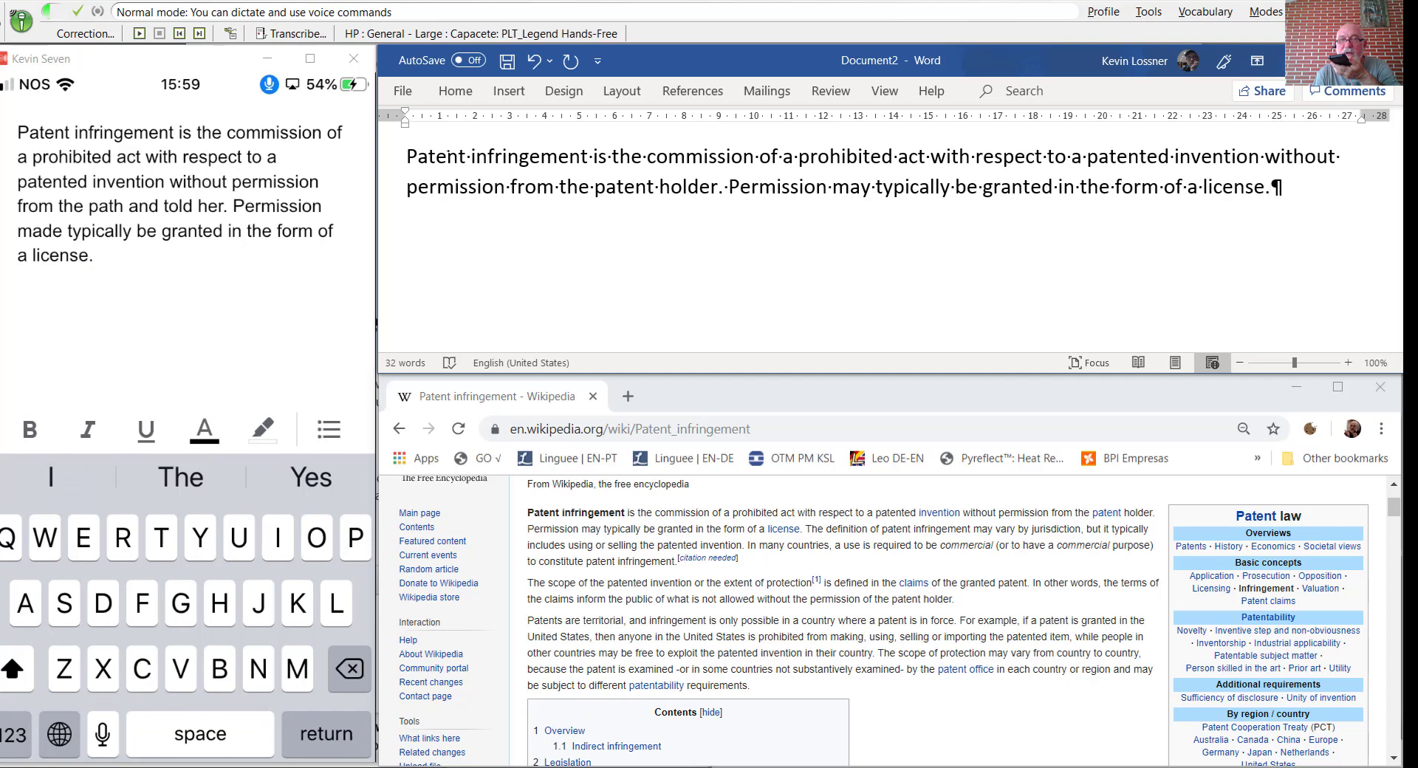
type(" The definition of patent infringement")
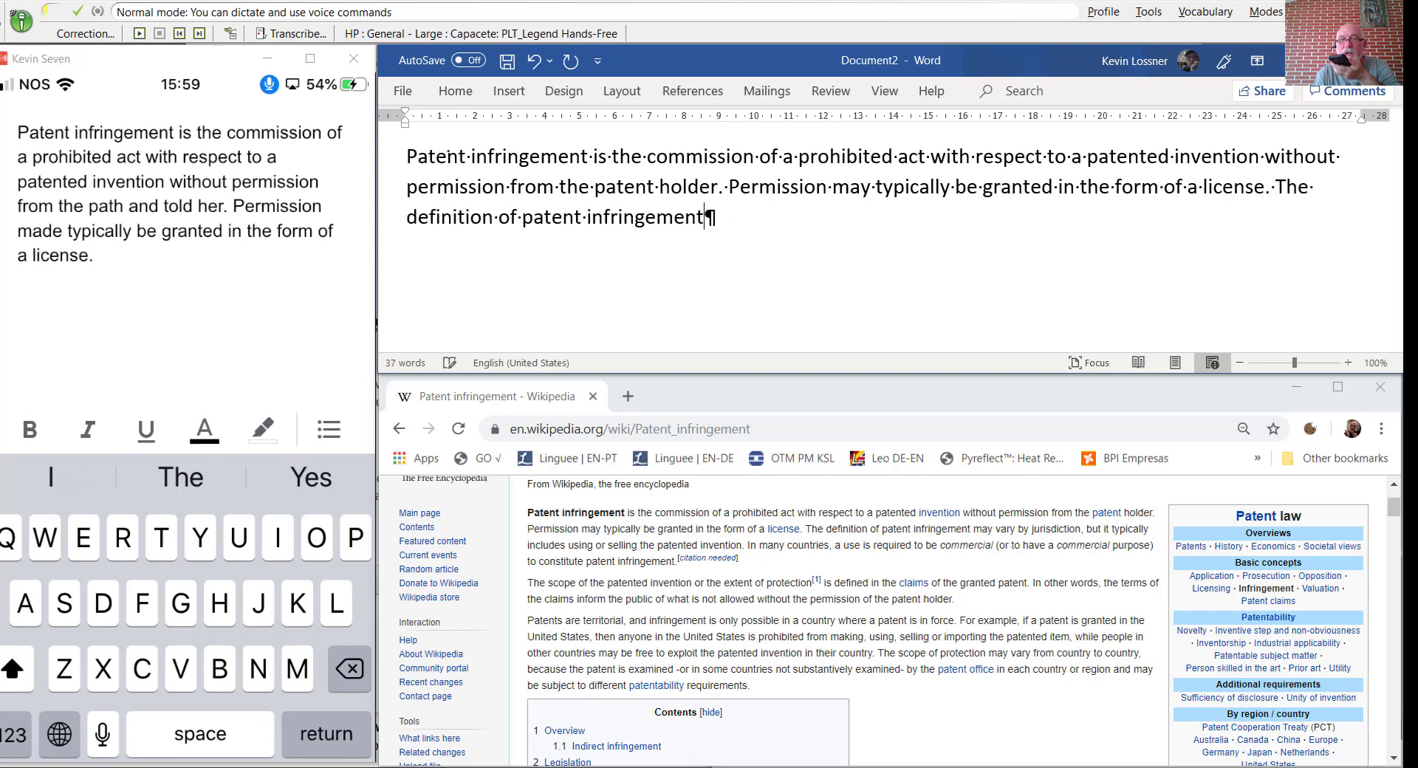
type(" may vary by jurisdiction,")
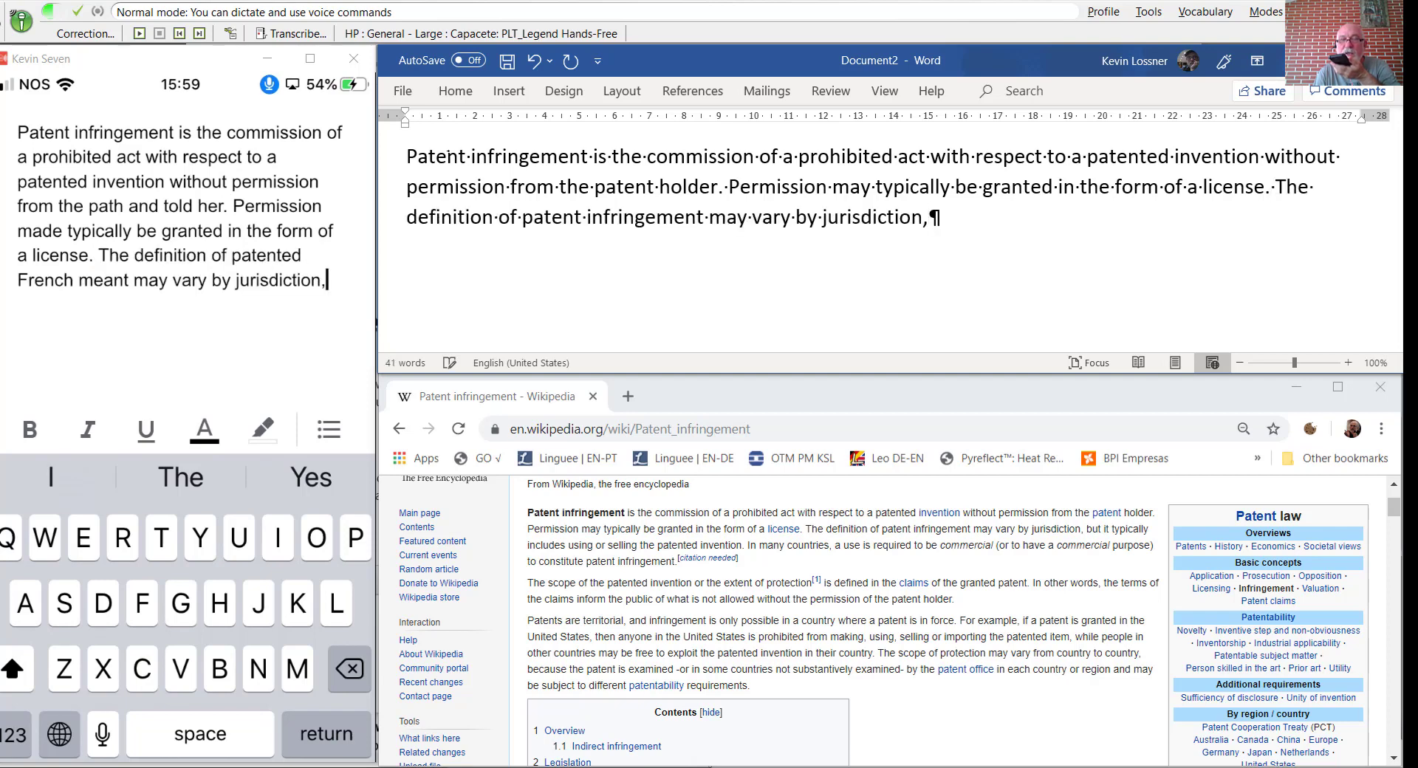
type(" but it typically includes using")
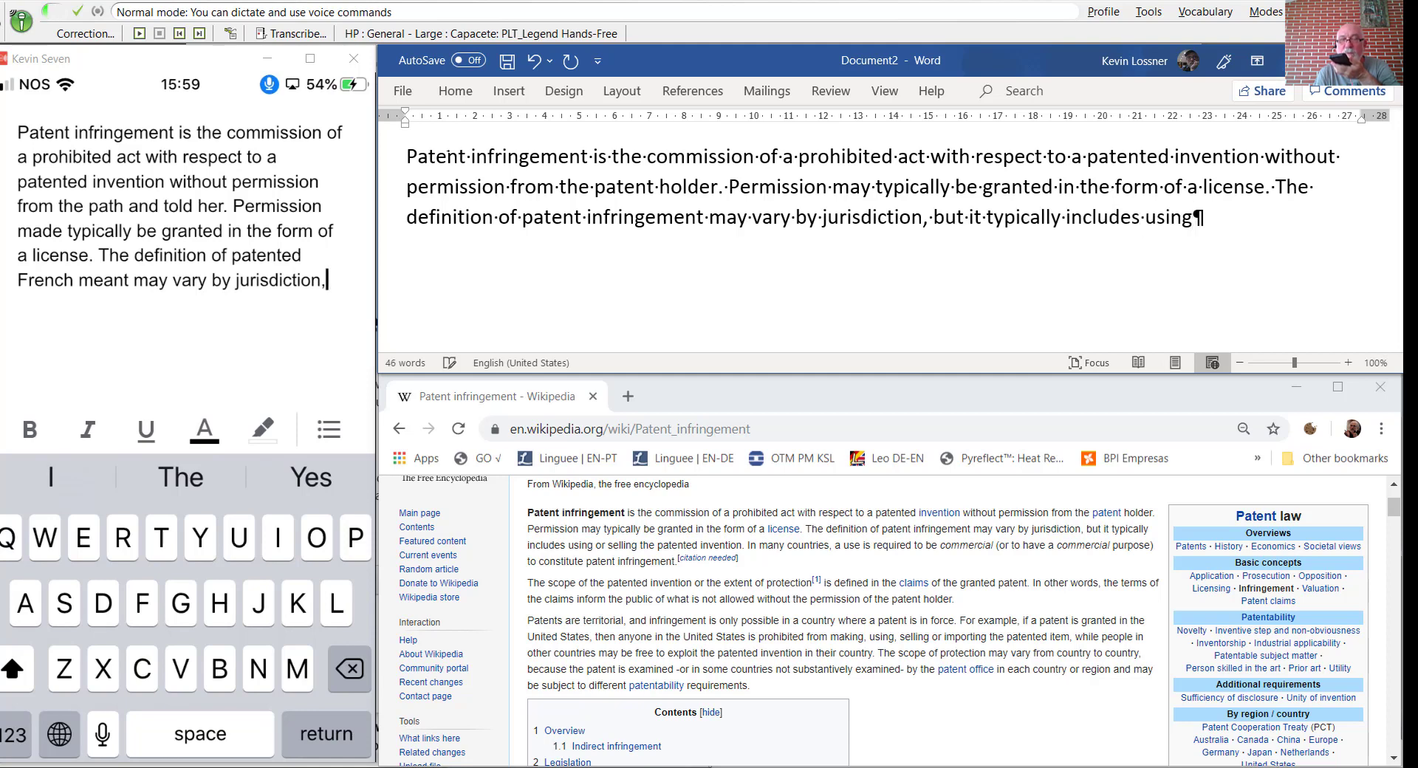
type(" or selling the patented invention")
type(".")
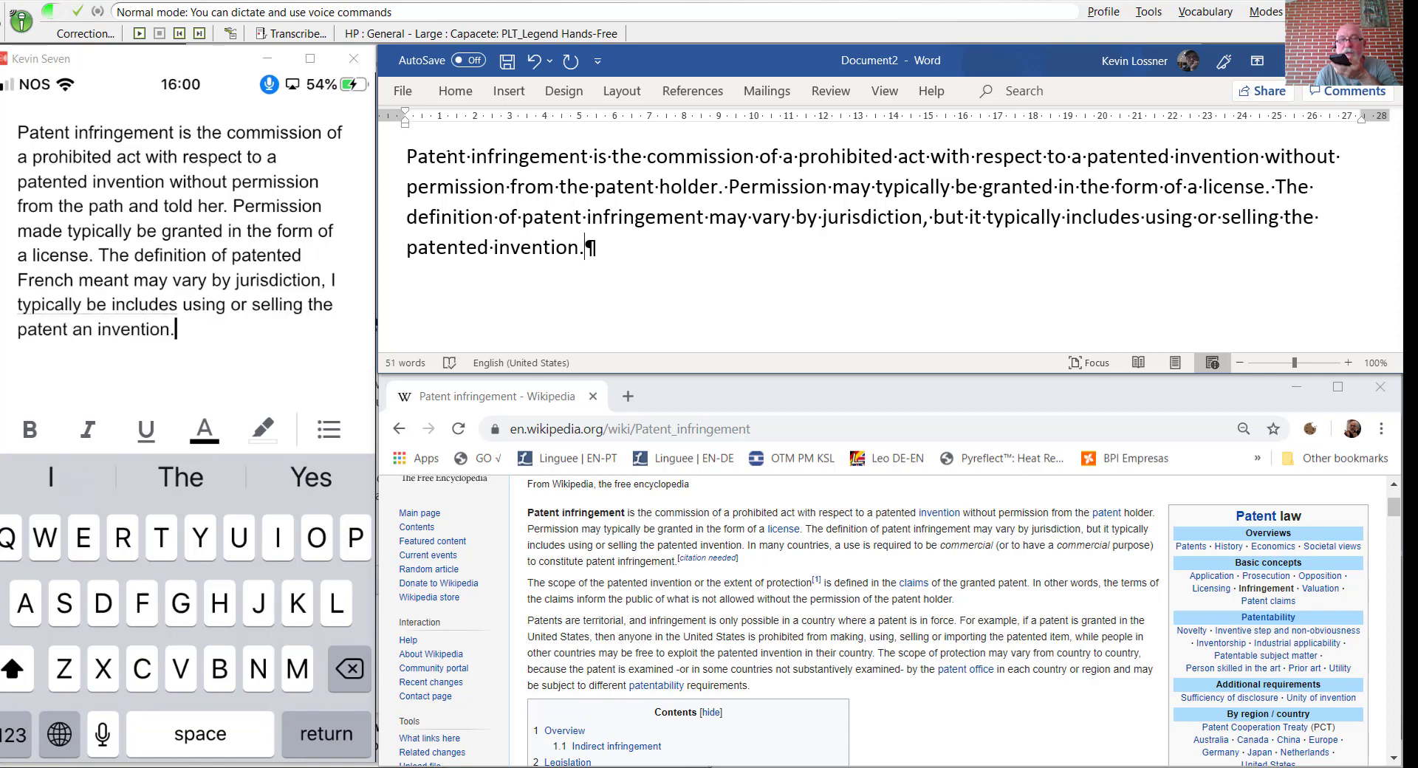
type(" In many countries,")
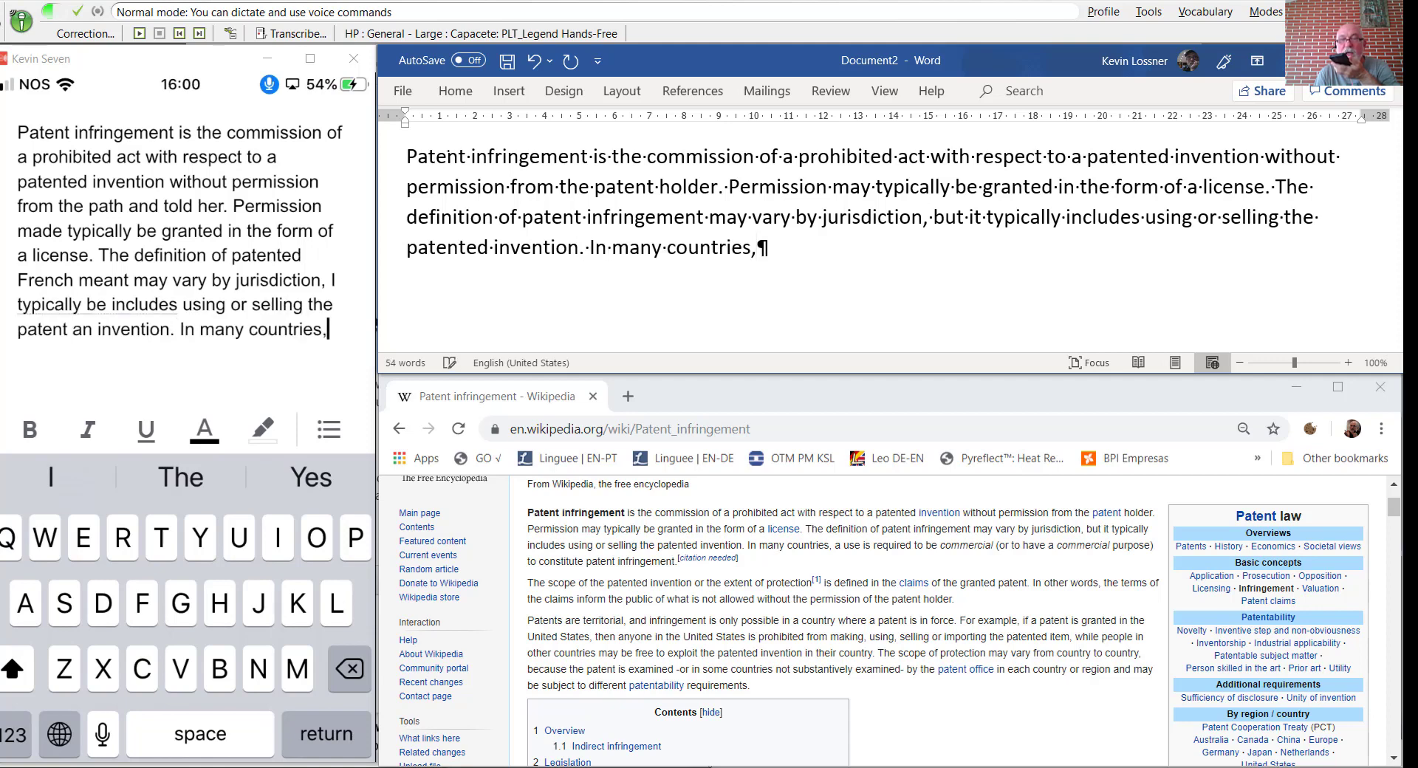
type(" a use is required to the commercial")
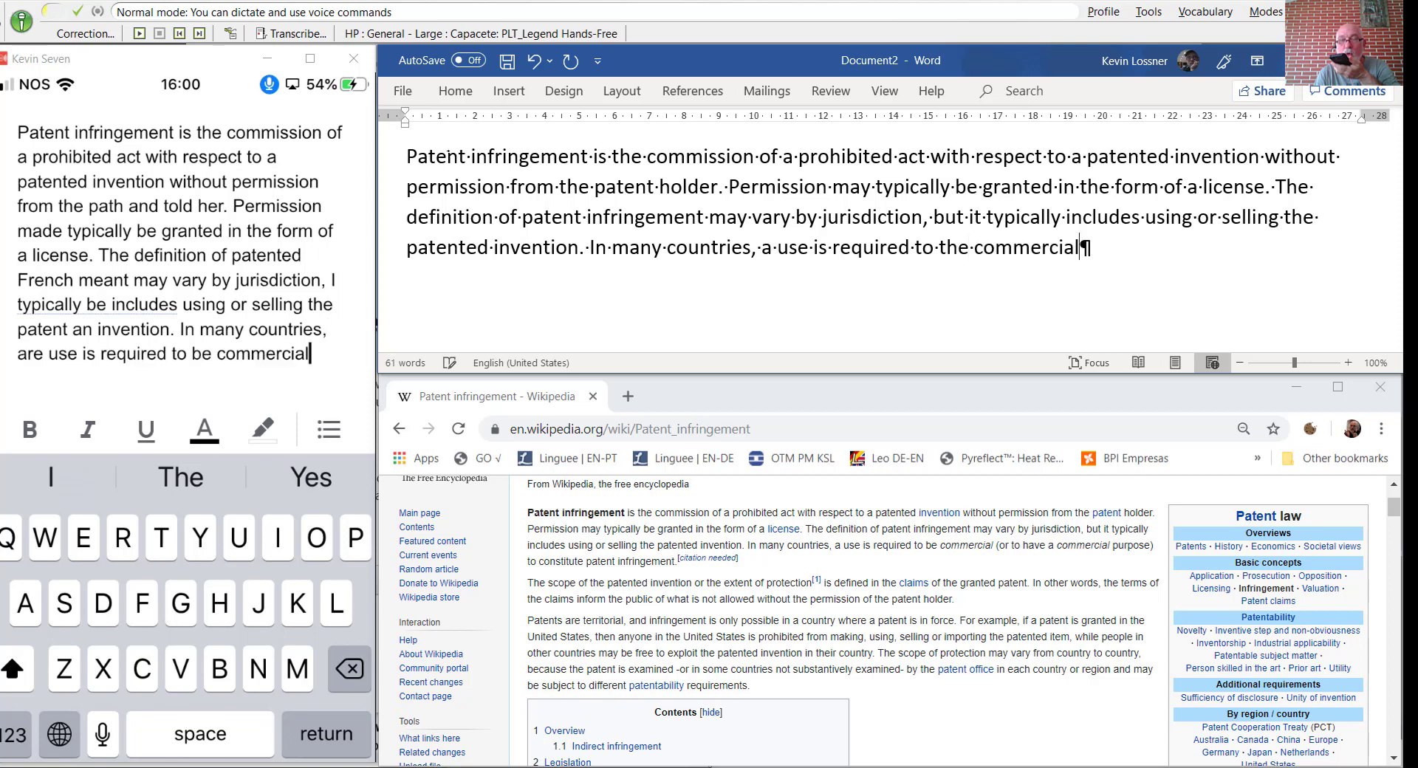
type(" (")
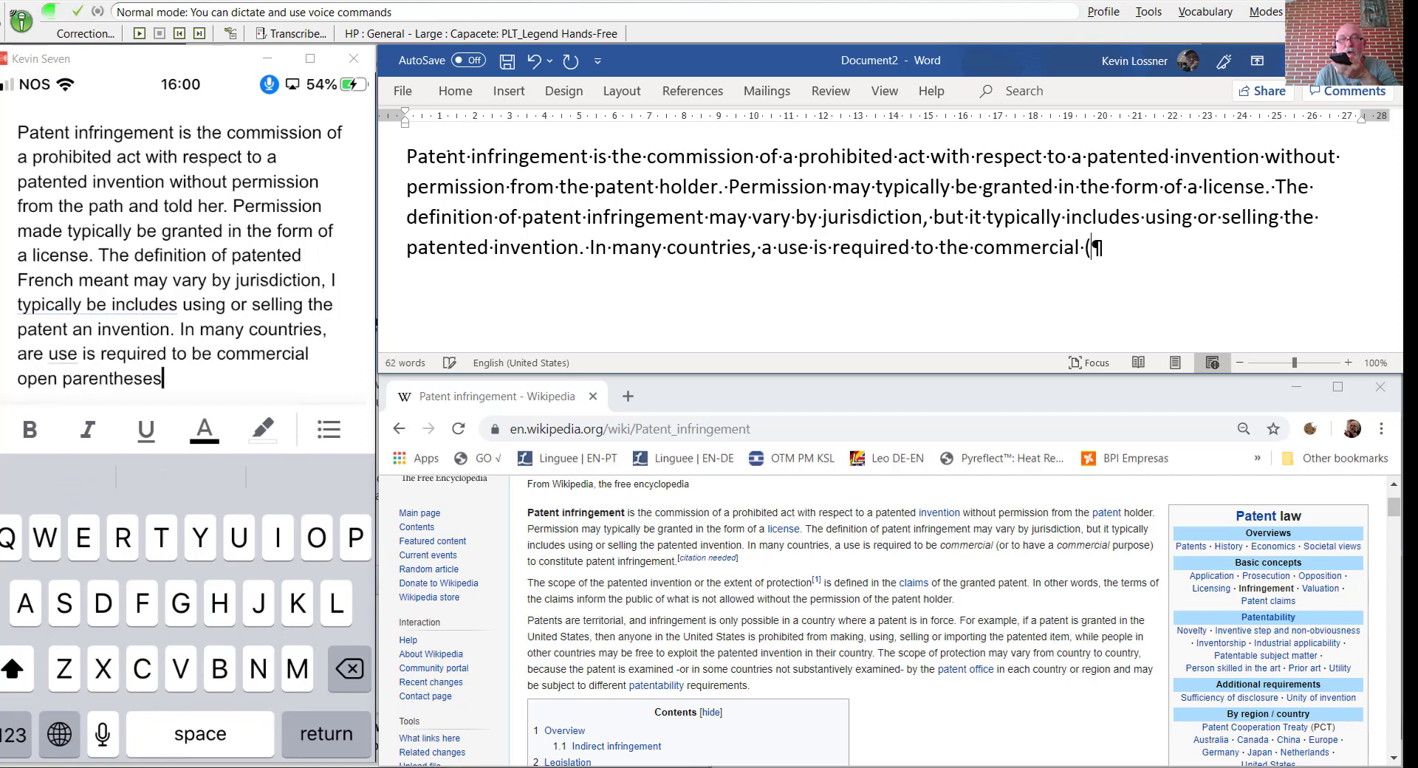
type("or to have a commercial purpose")
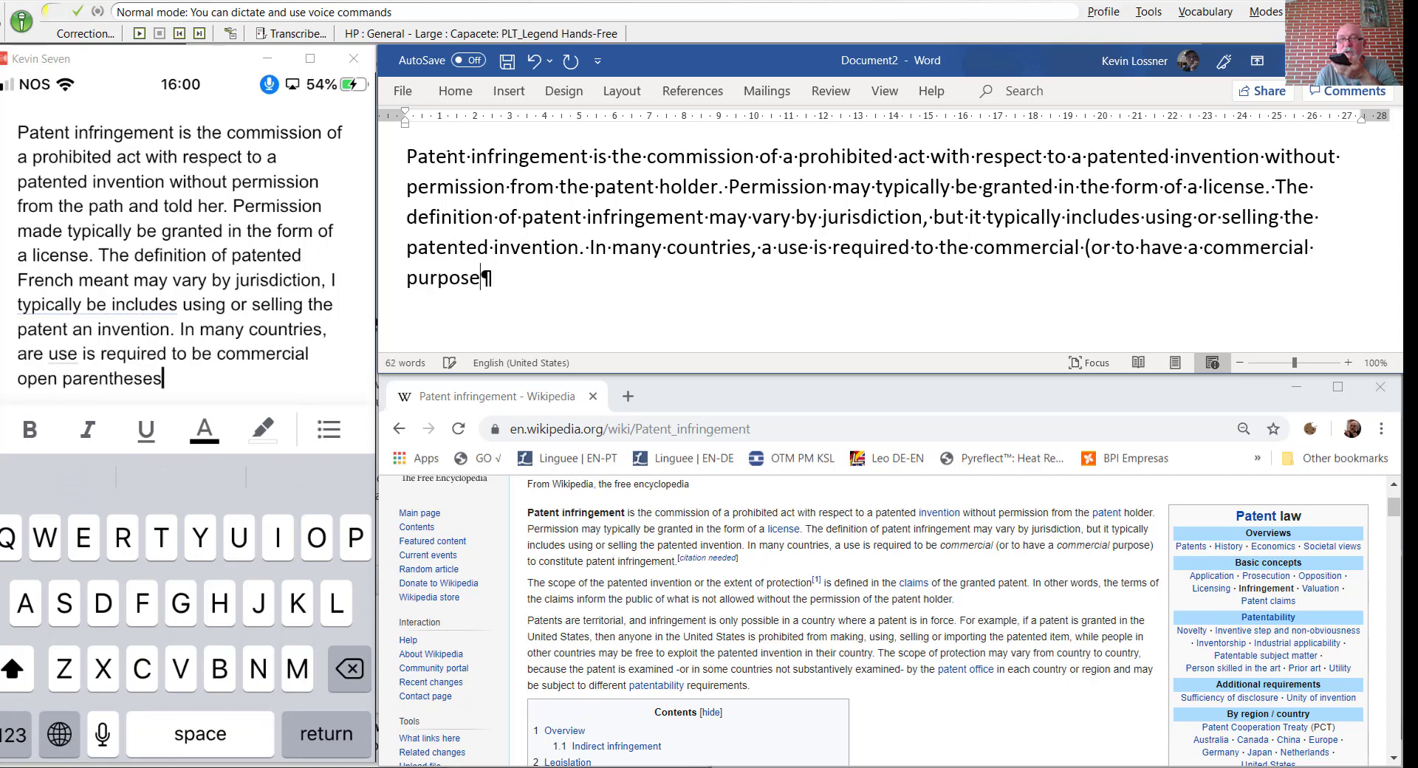
type(")")
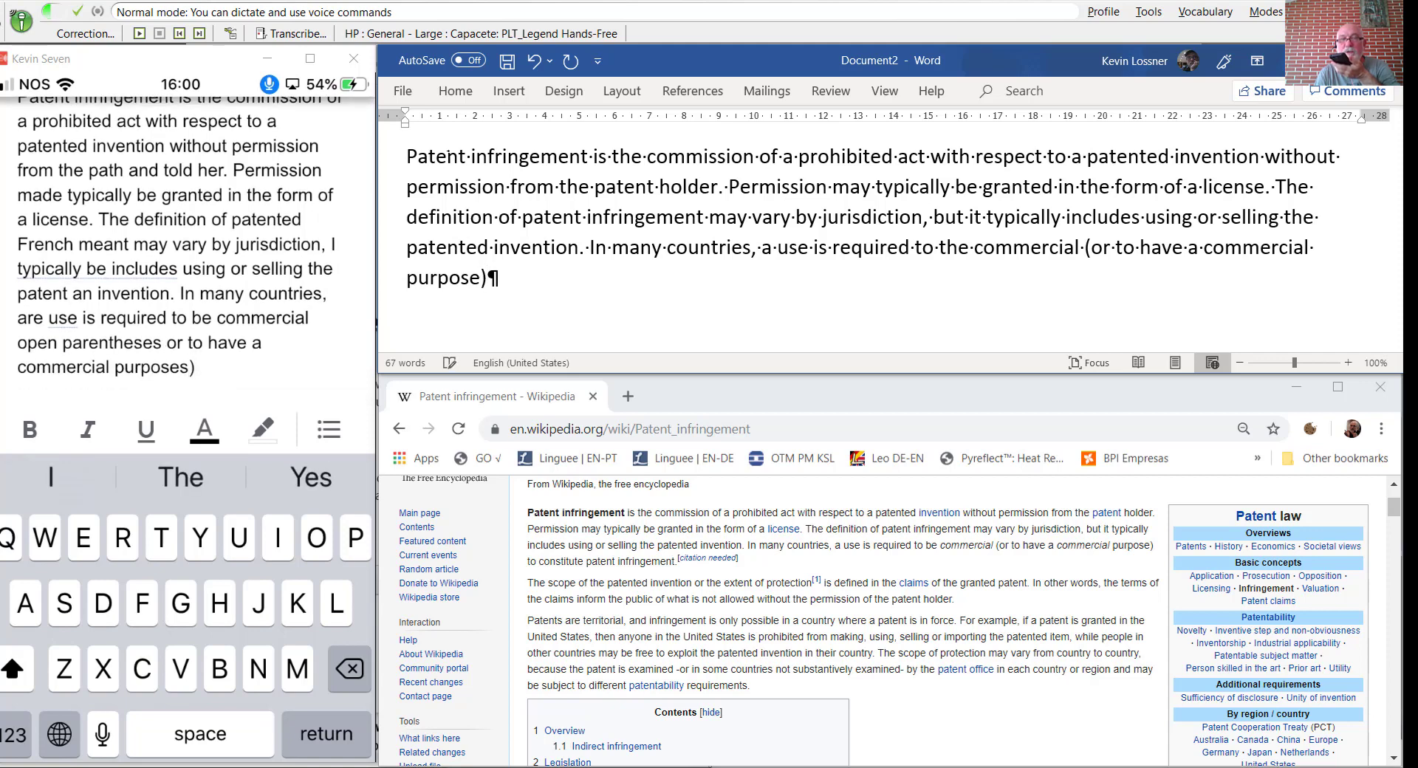
type(" to constitute patent infringement.")
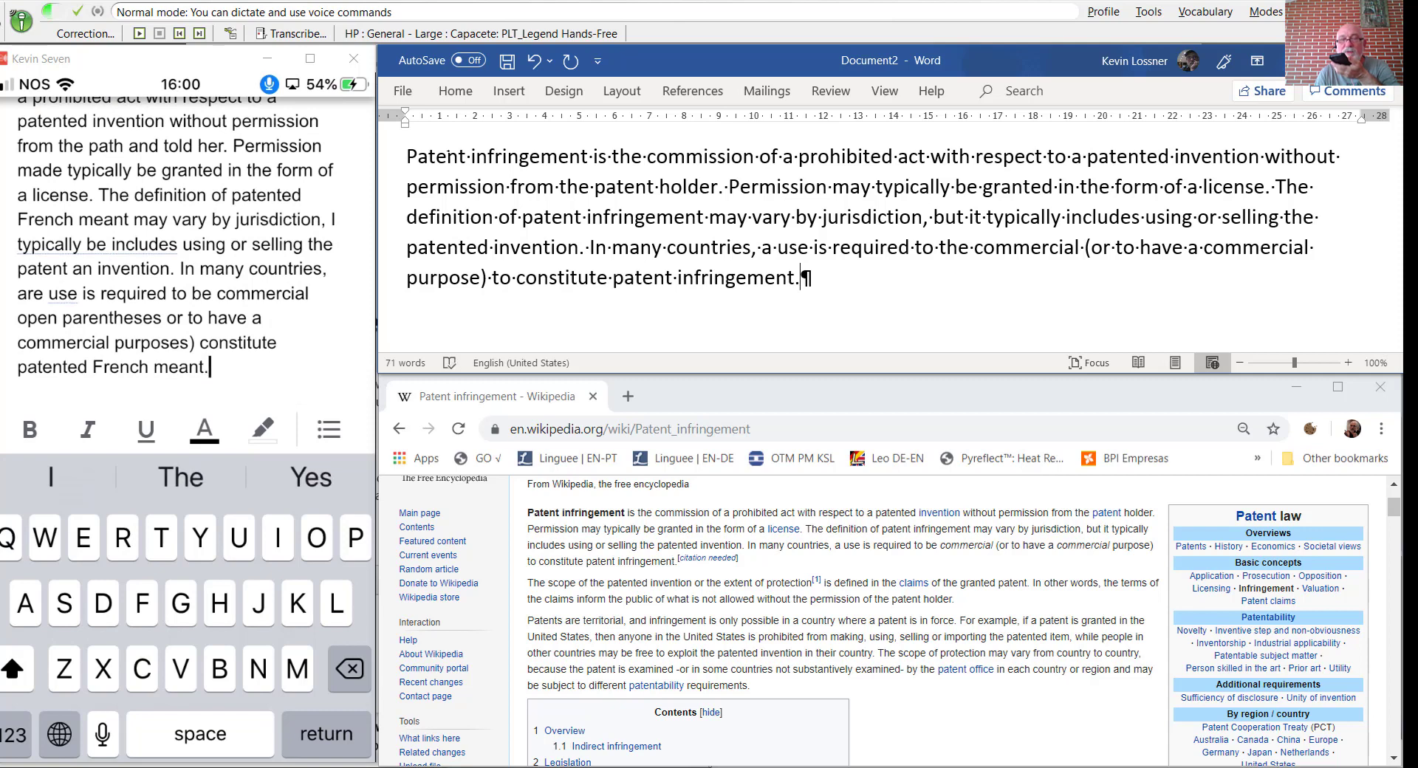
type(" The scope of the patented invention")
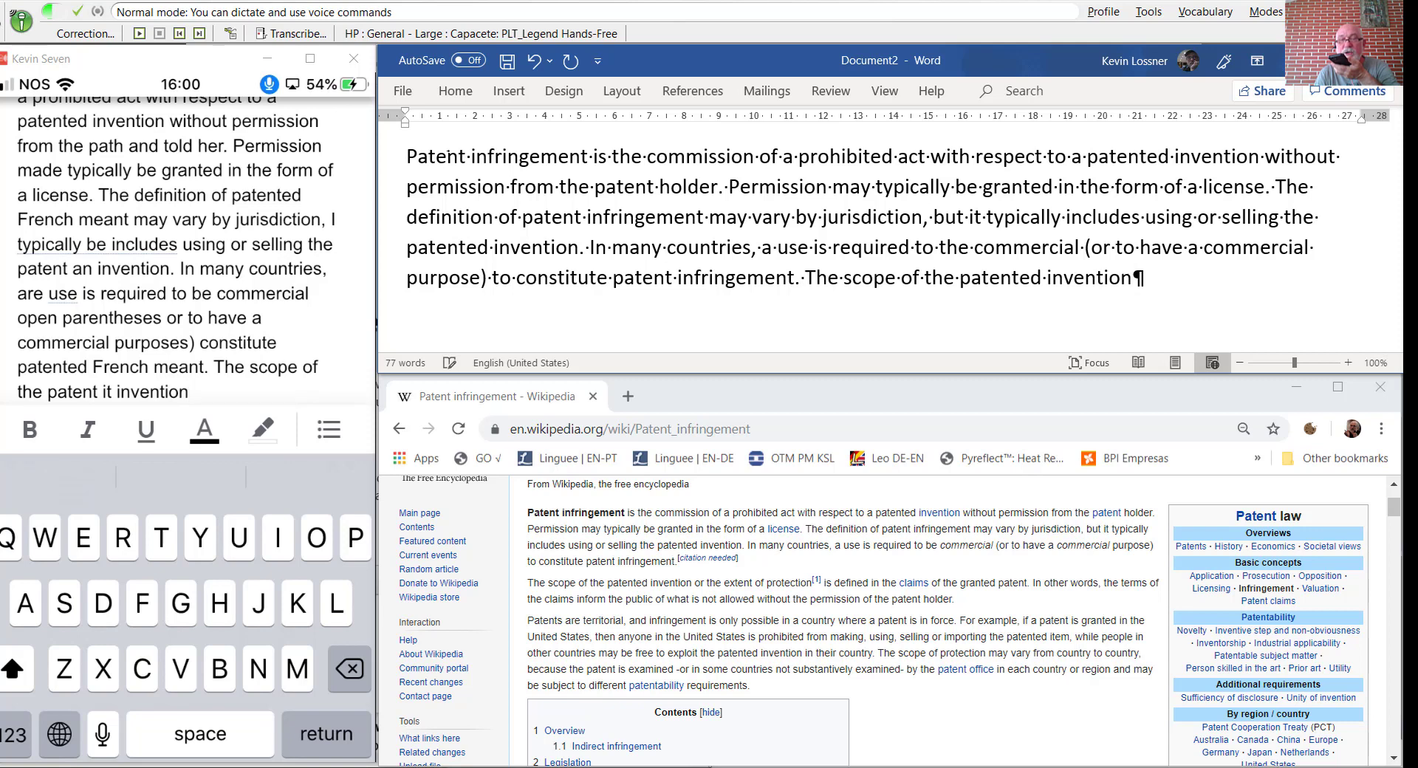
type(" or the extent of protection")
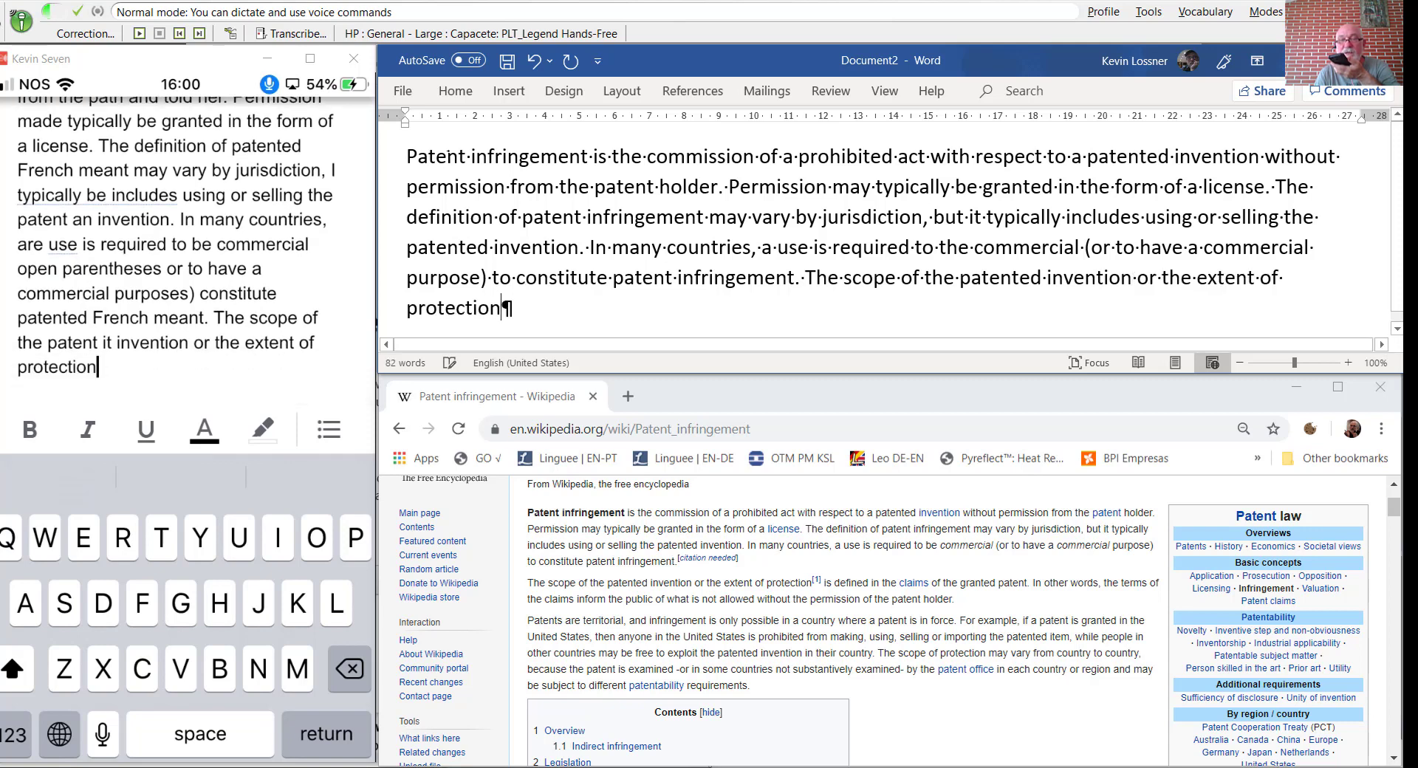
type(" is defined in the claims of the granted patent.")
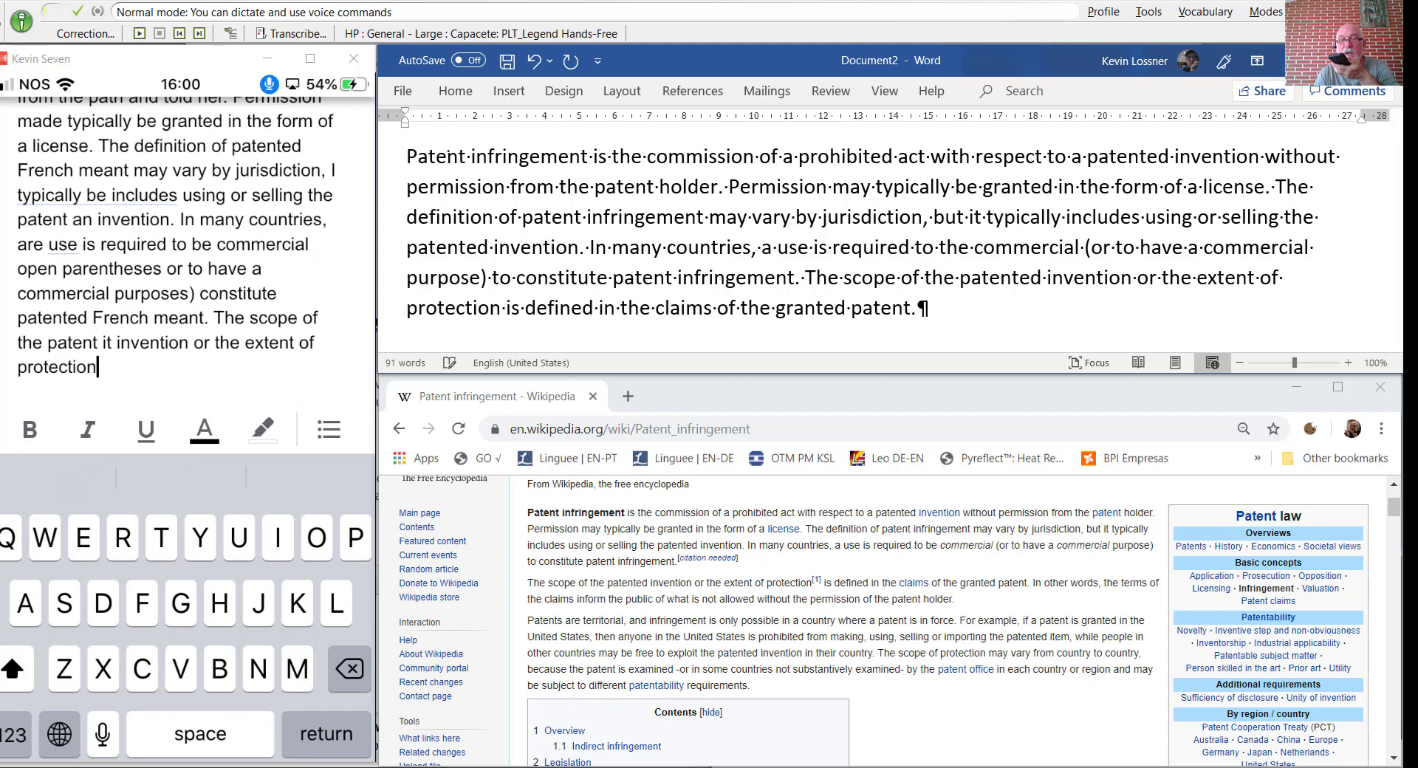
type(" In other words,")
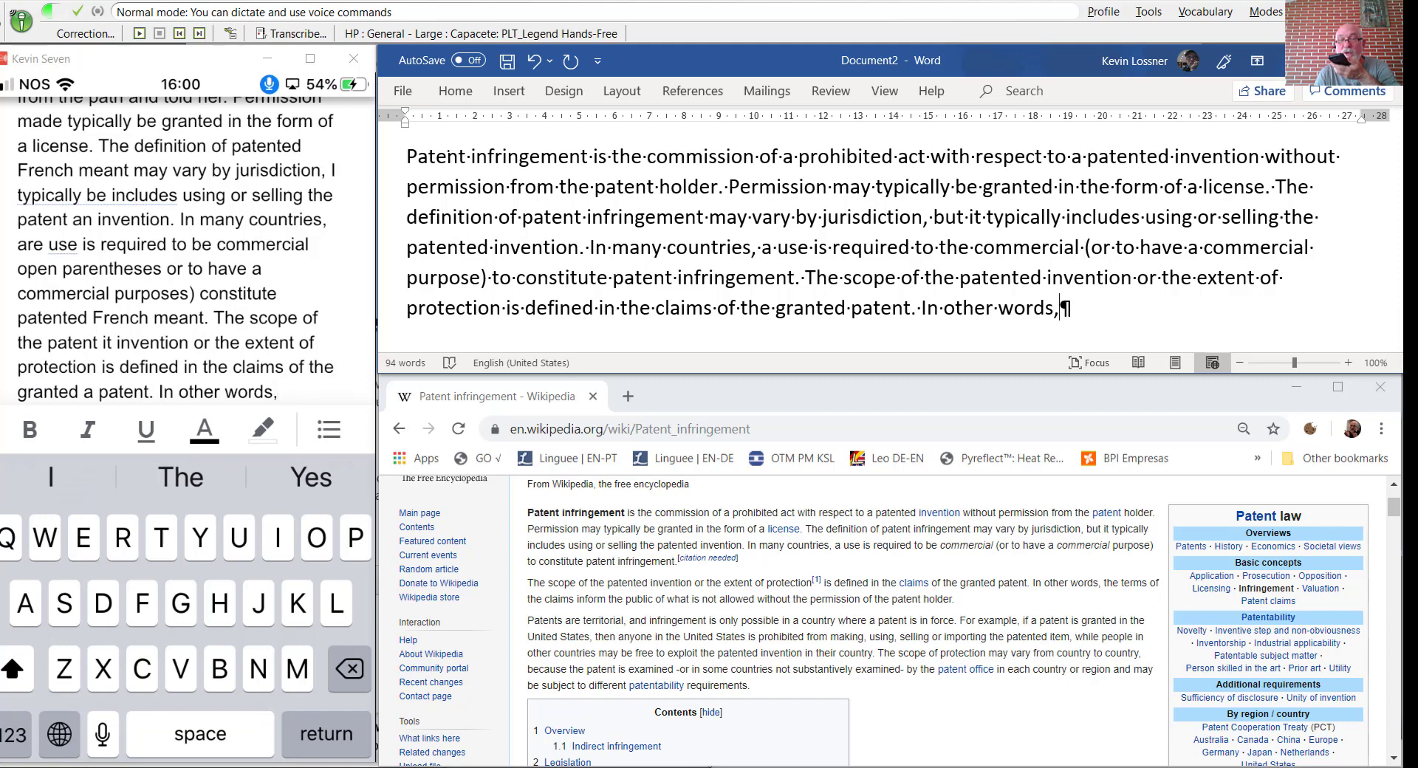
type("the terms of the claims inform the public of what is not allowed without the permission of the patent holder.")
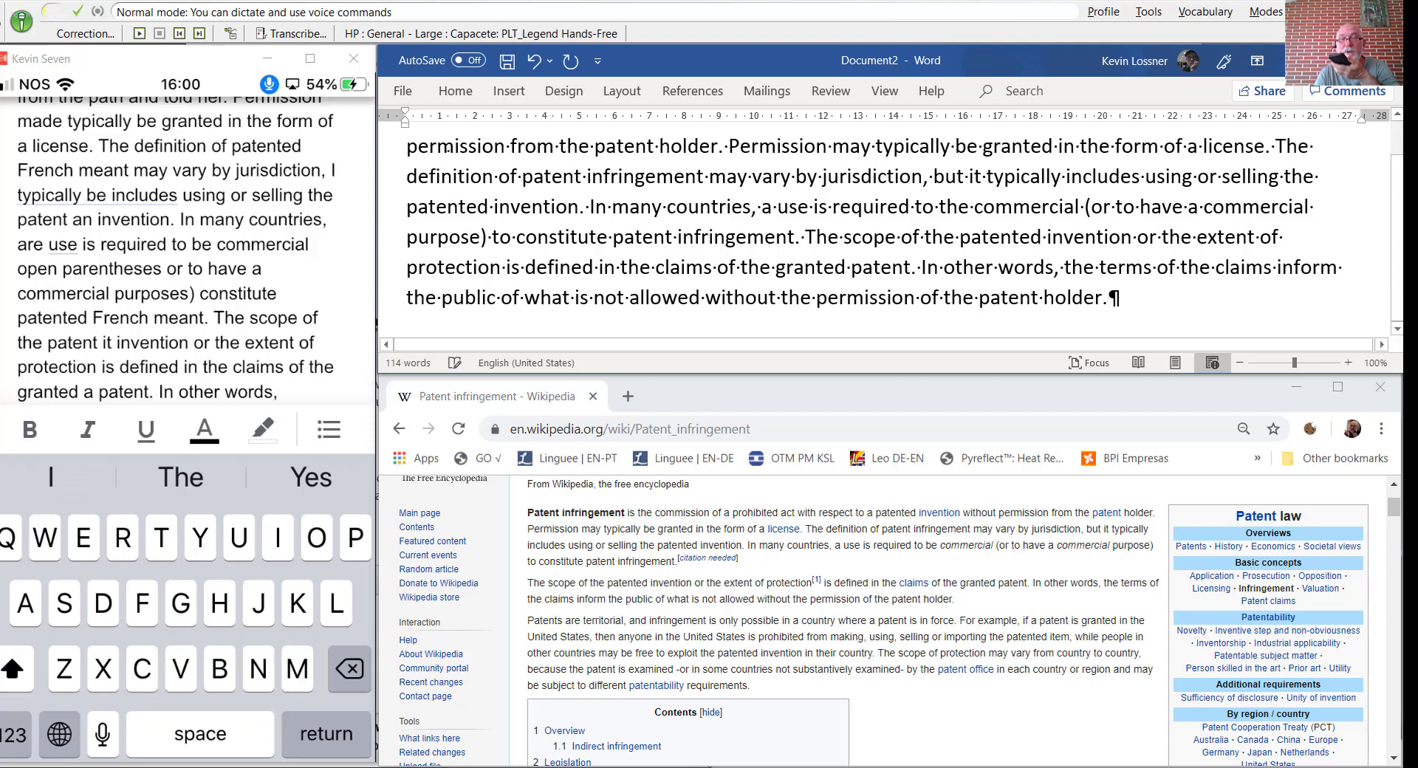
type(" the terms of the claims inform the public of what is not allowed without the permission of the Patton told her.")
After a blank line, dictate the paragraph beginning 'Patents are territorial, and infringement is only possible in a country…'.
key("Return")
key("Return")
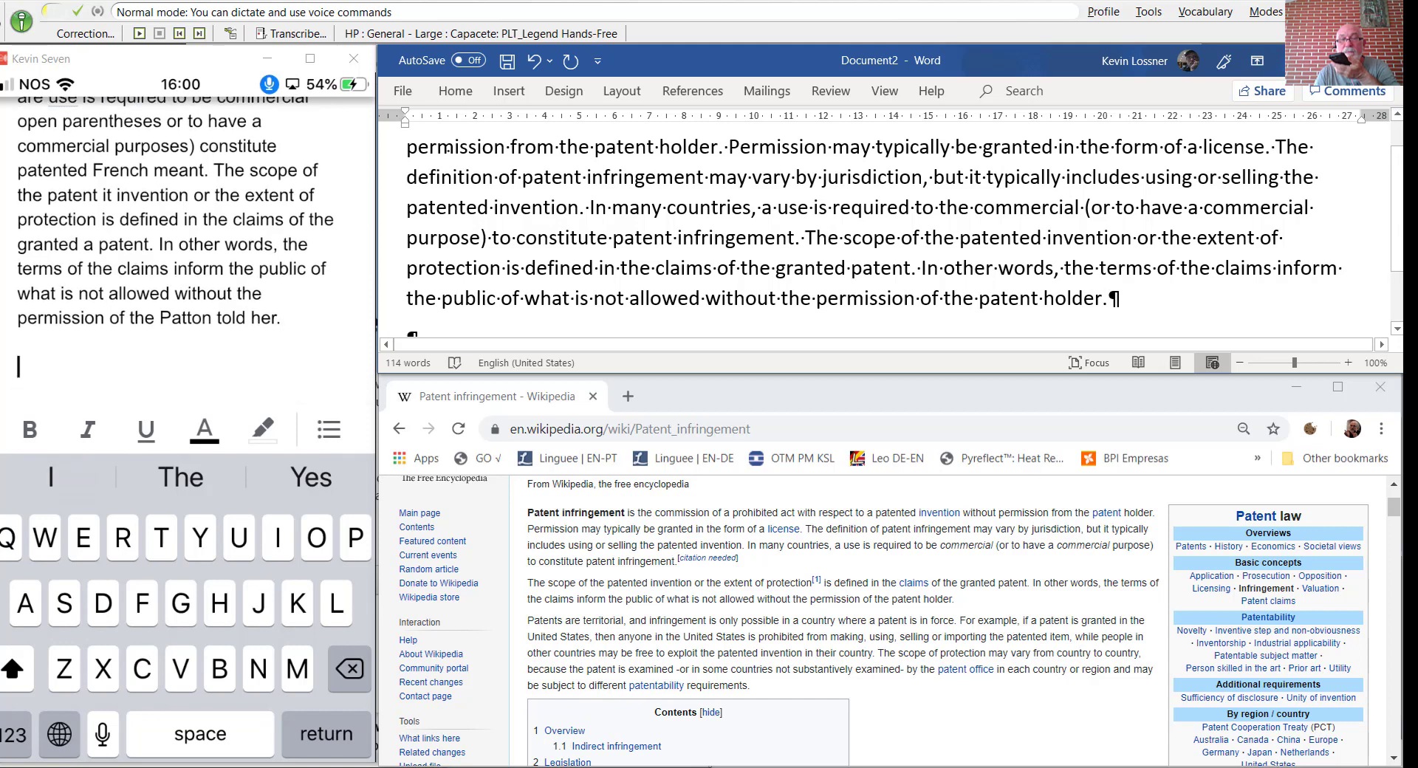
key("Return")
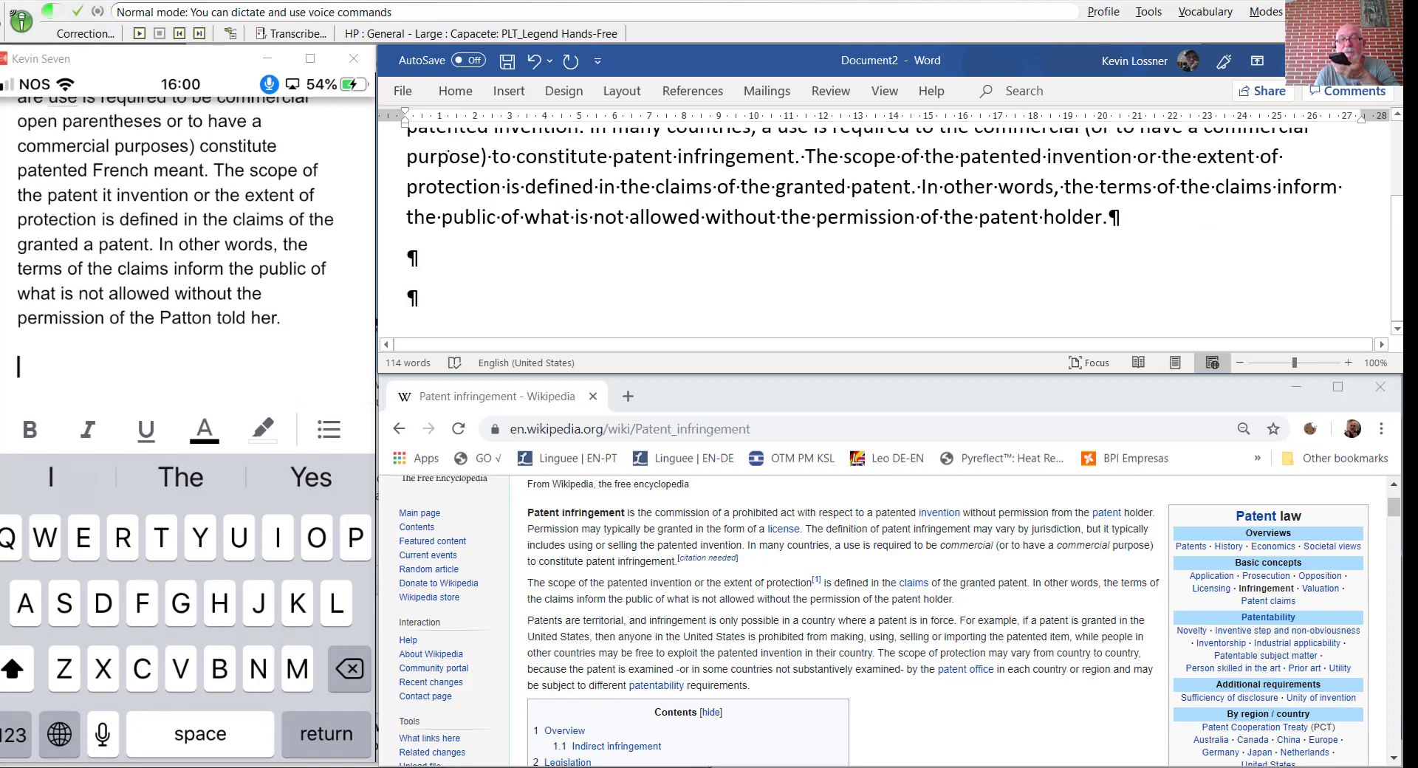
type("Patents are territorial,")
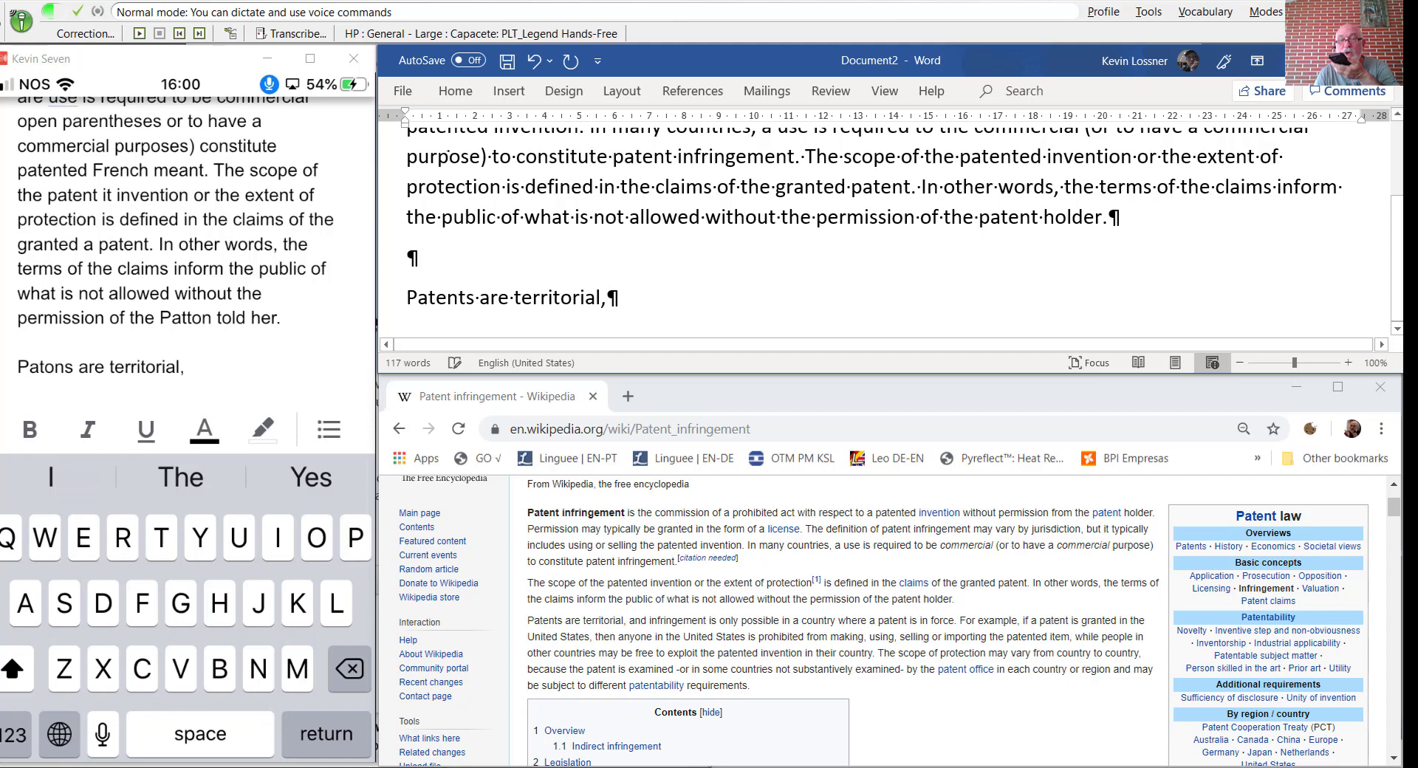
type(" and infringement is only possible")
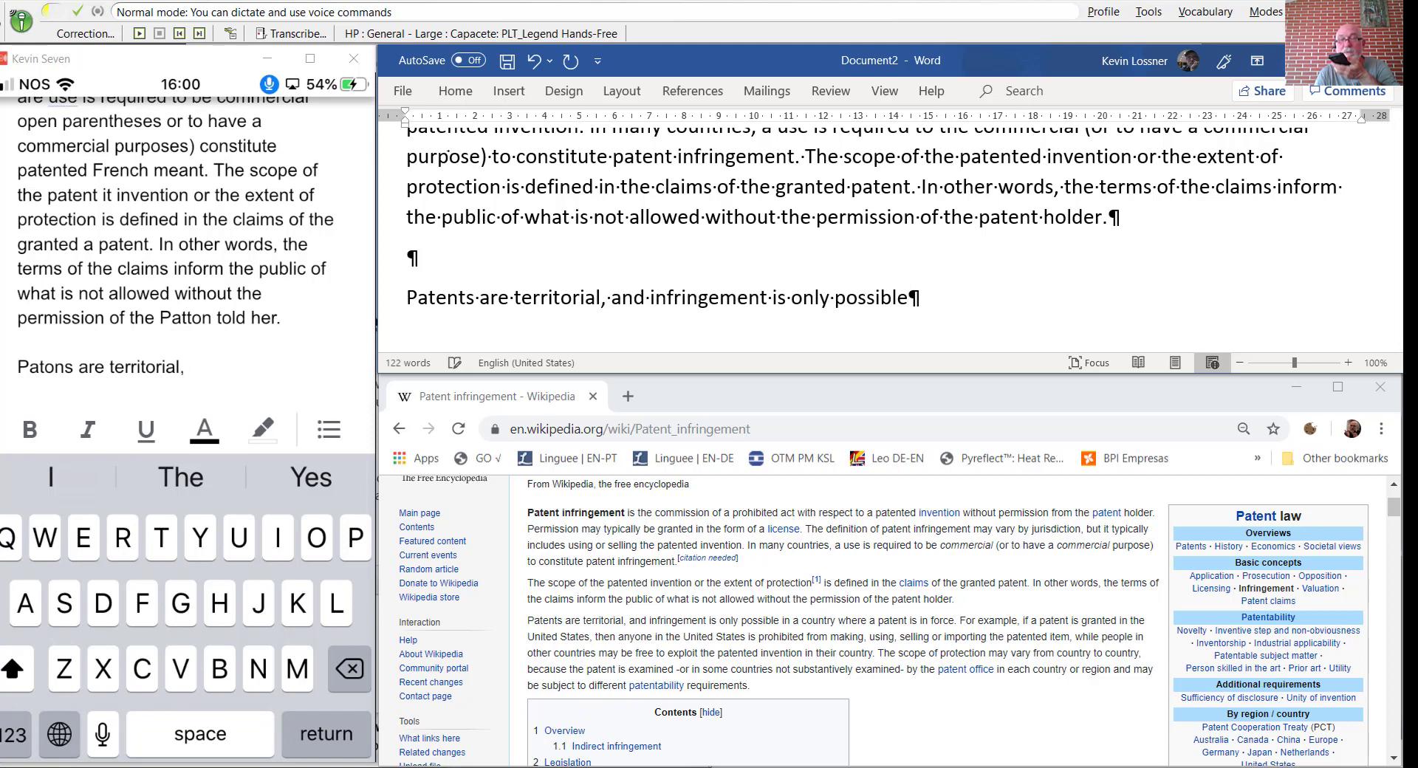
type(" in a country where a patent is in force.")
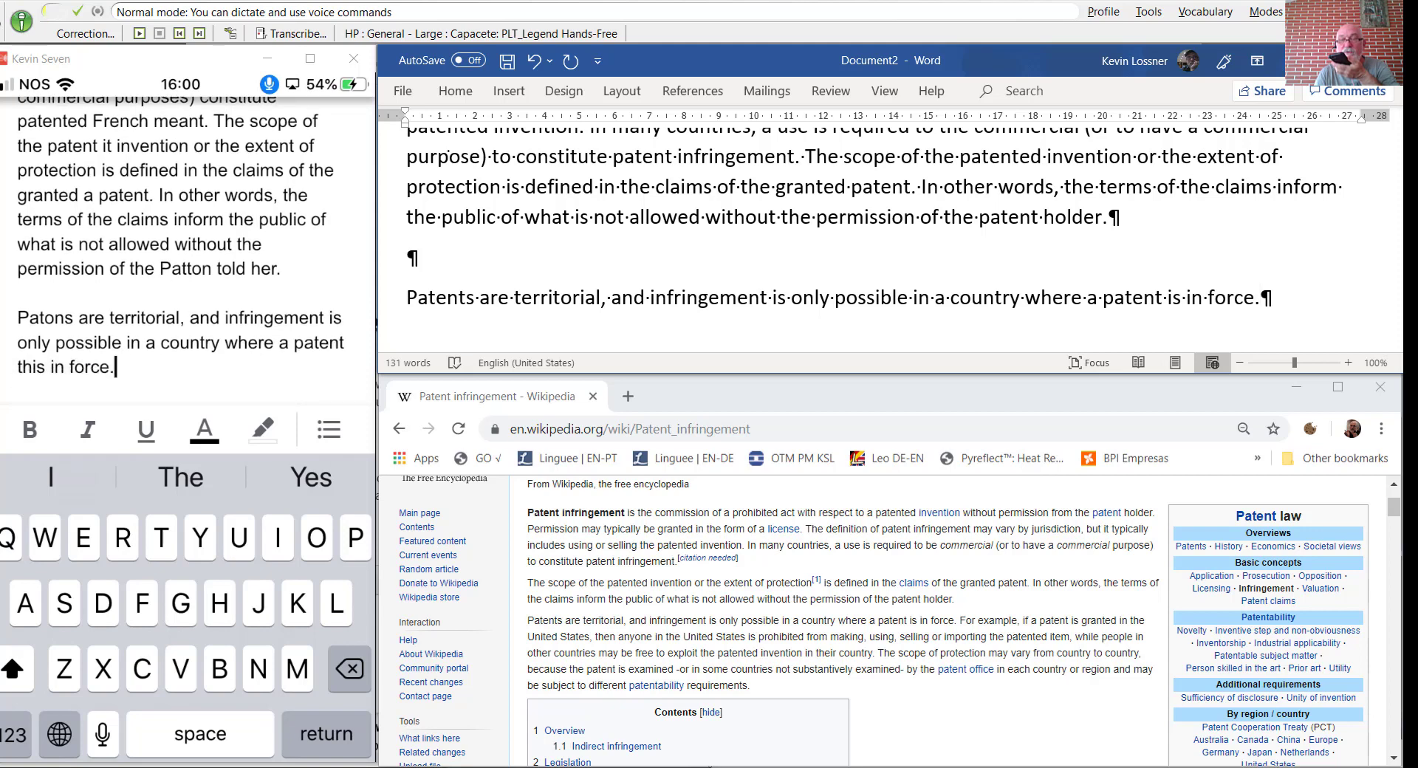
type(" For example,")
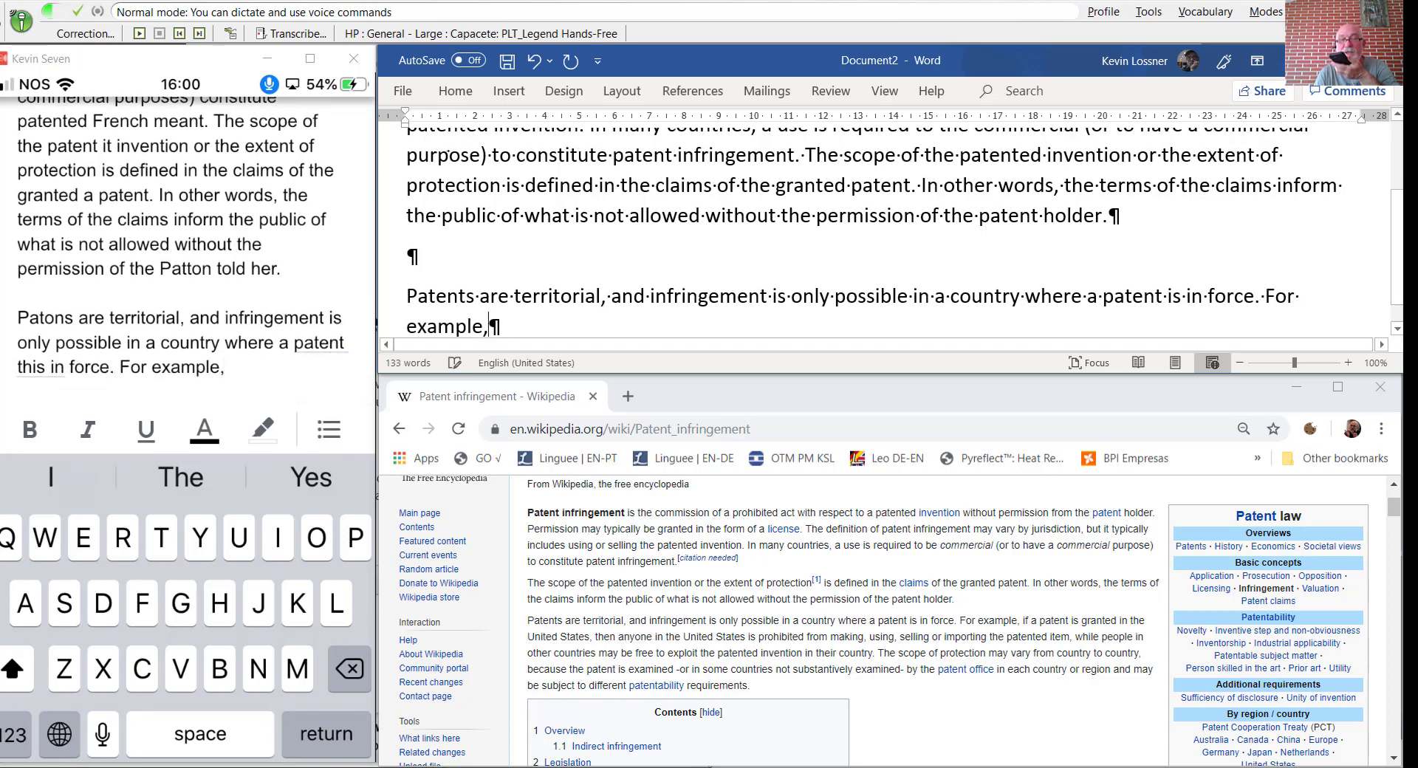
type(" if a patent is granted in the United States,")
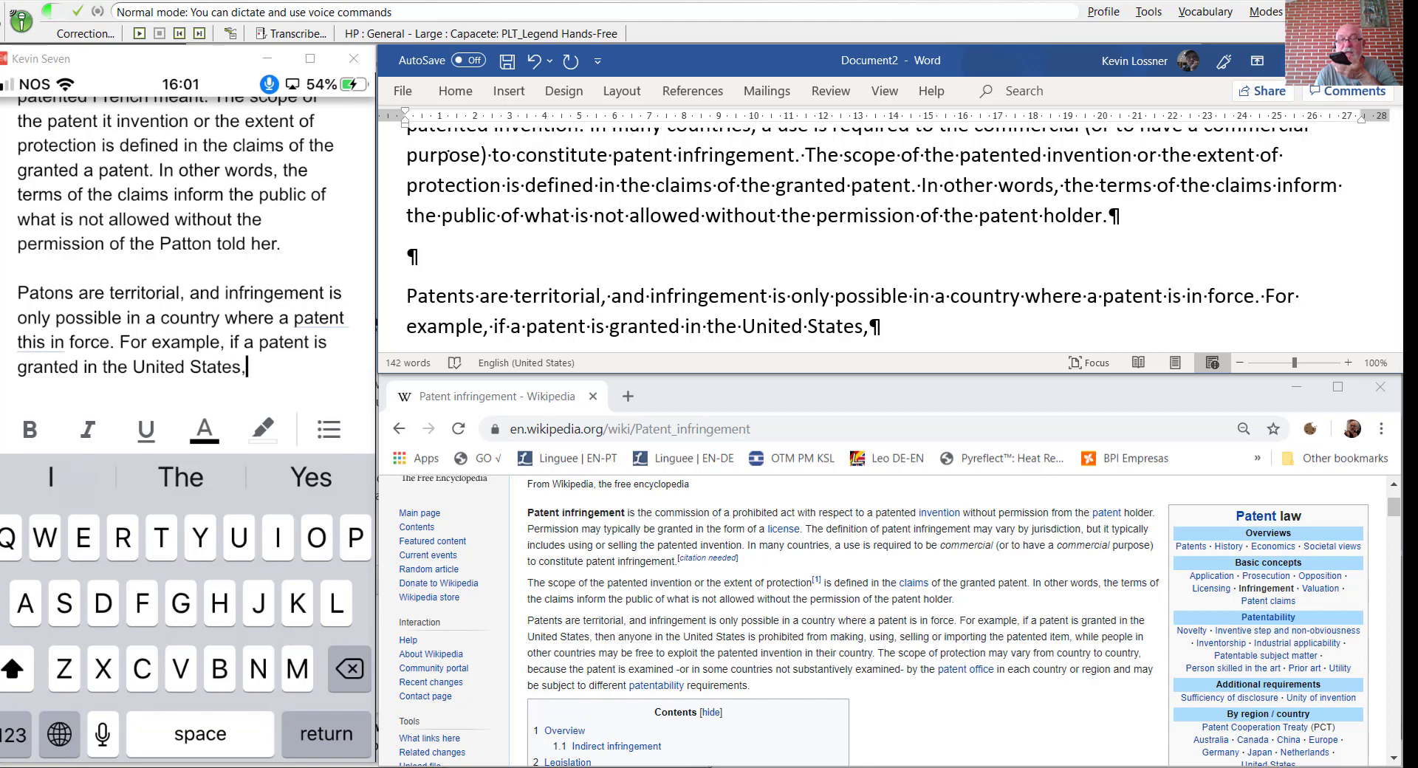
type(" then anyone in the United States is prohibited from making,")
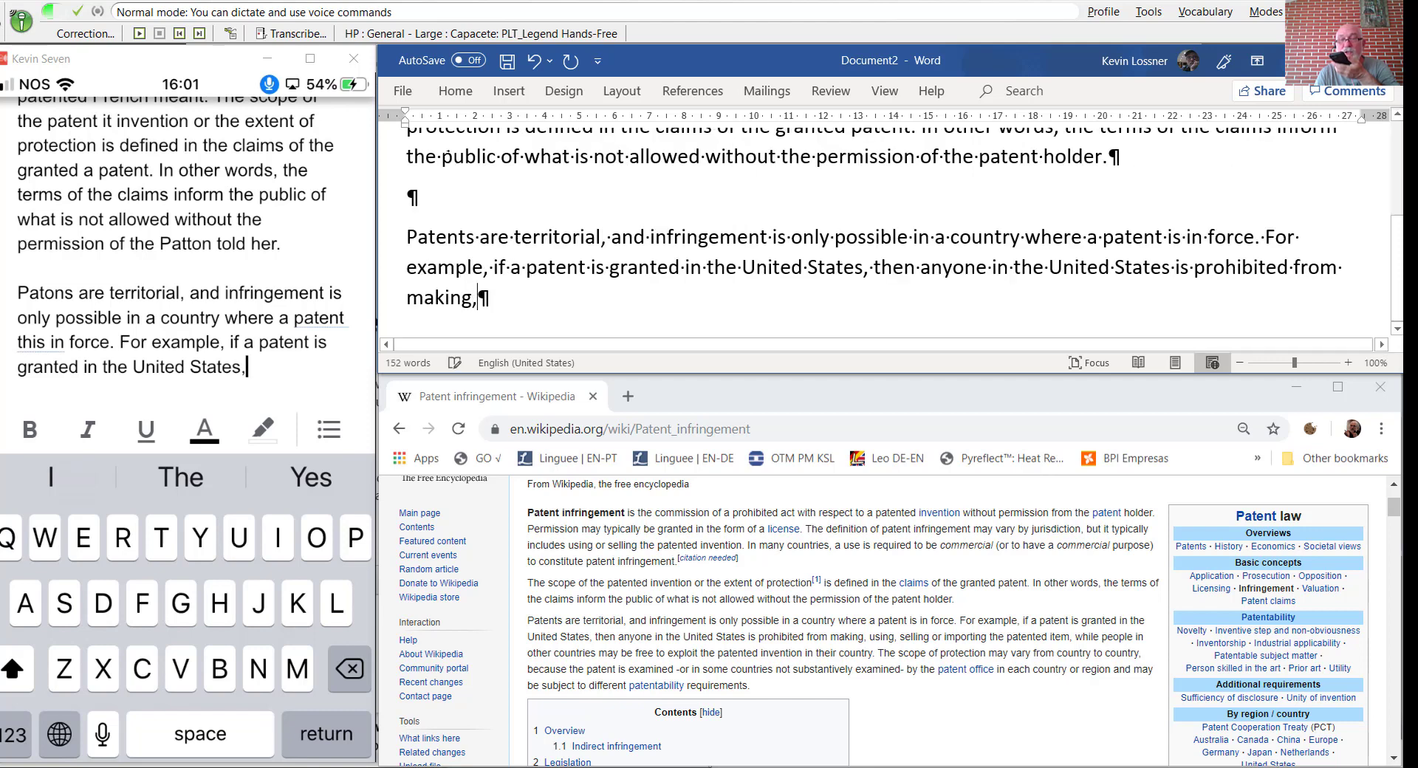
type(" using,")
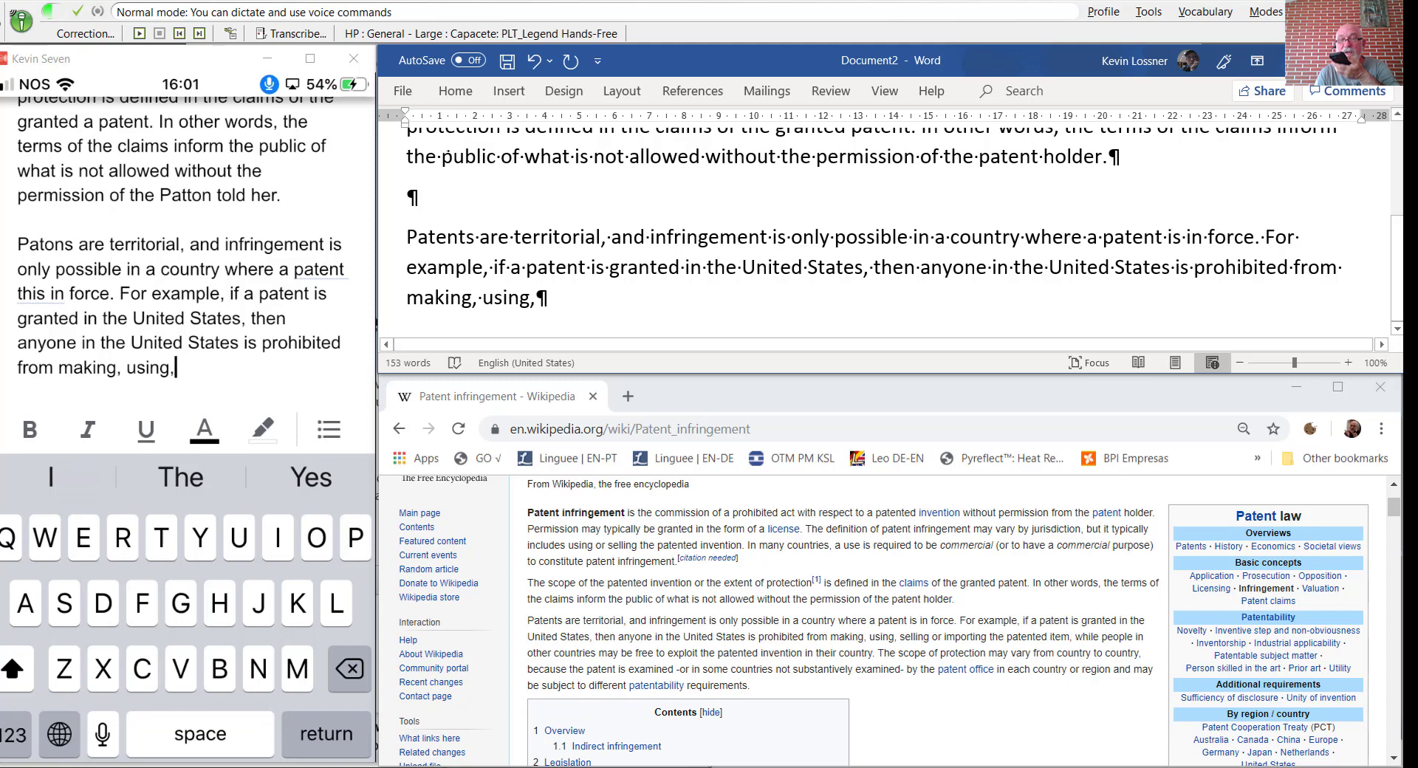
type(" selling or importing the patented item,")
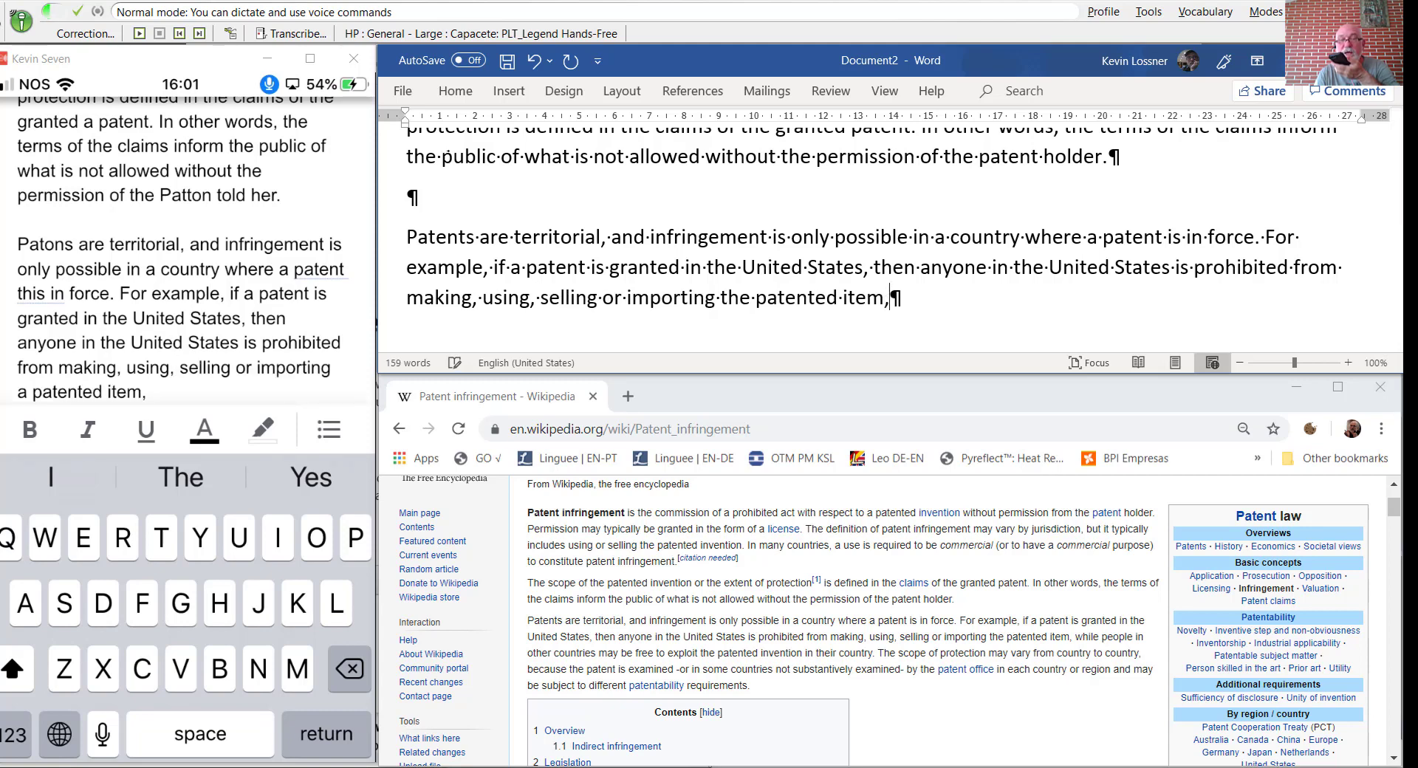
type(" while people in other countries")
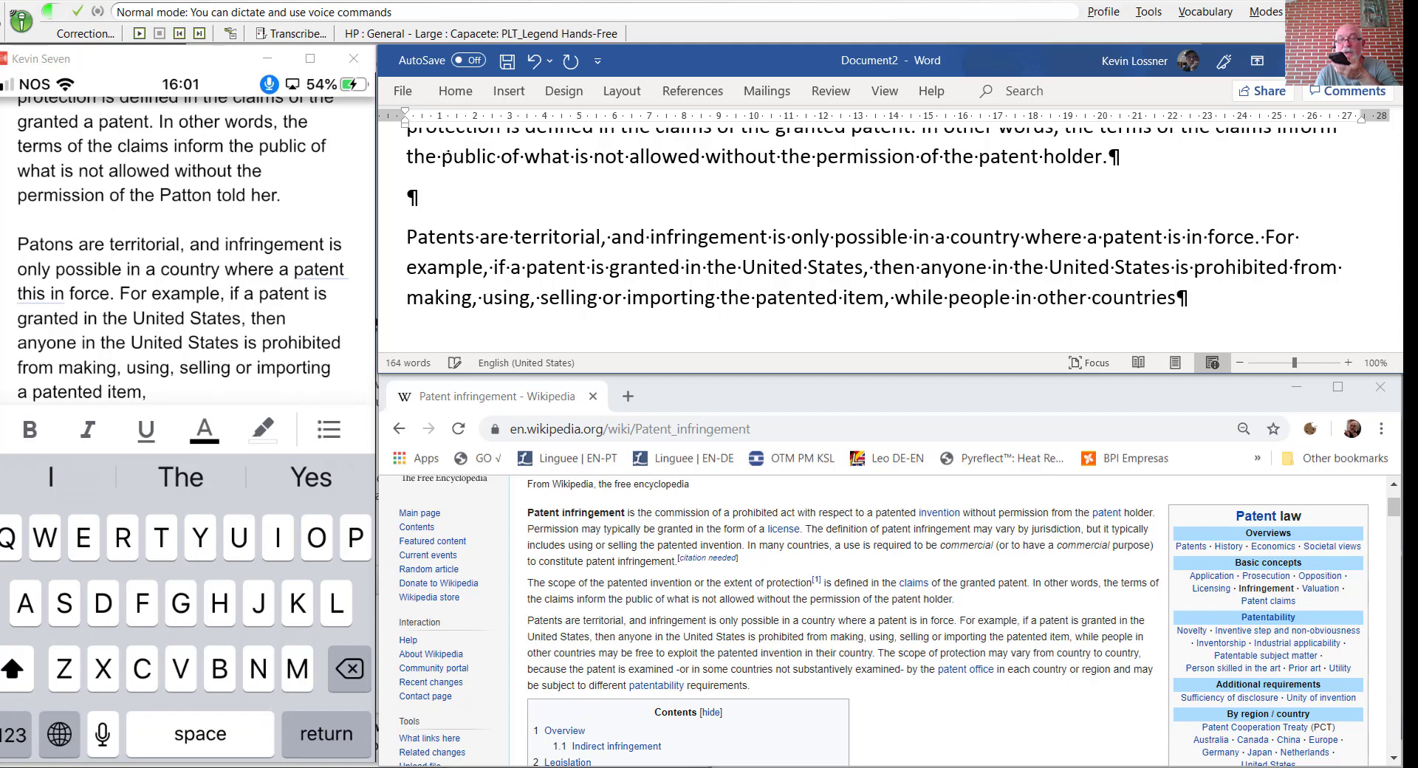
type(" may be free to exploit the patented invention in their country.")
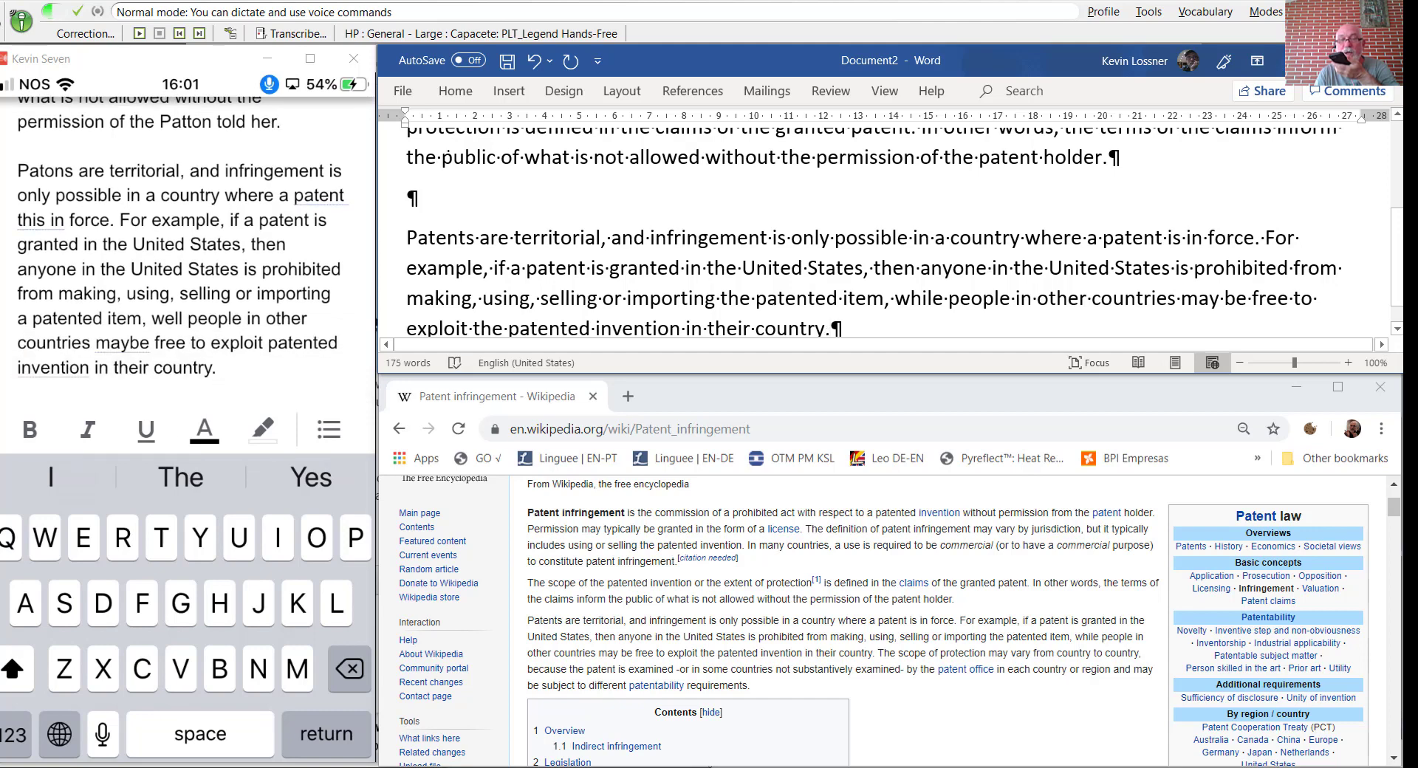
type(" The scope of protection may vary from country to country,")
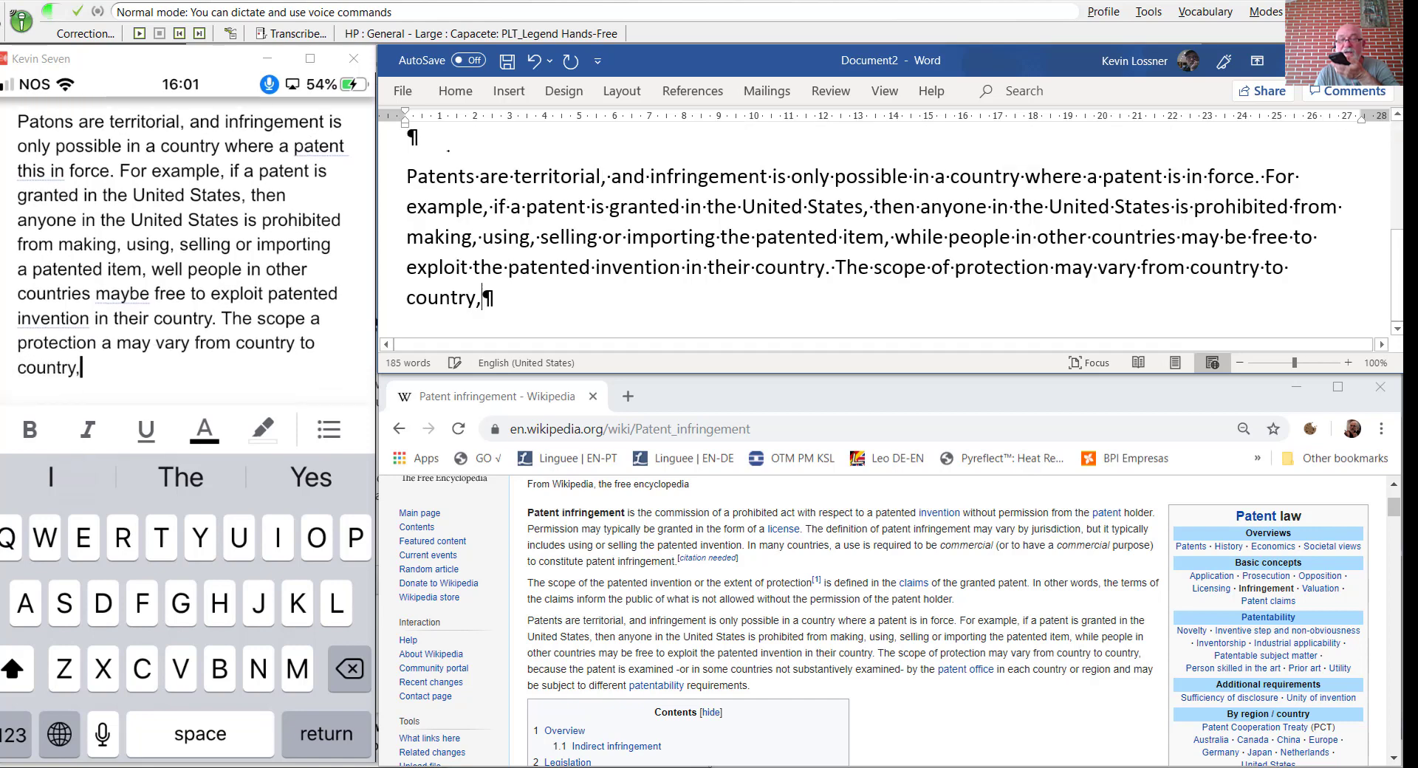
type(" because the patent is examined")
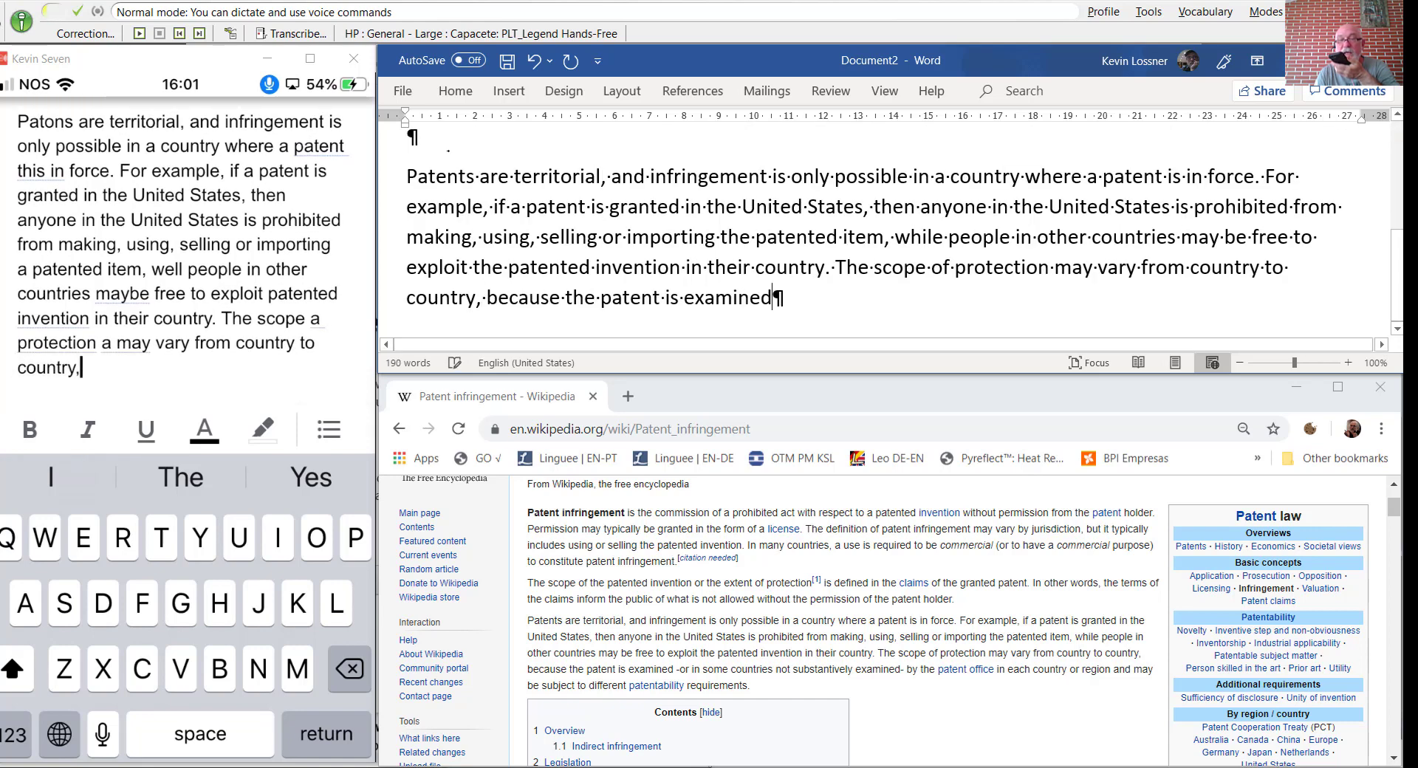
type(" —")
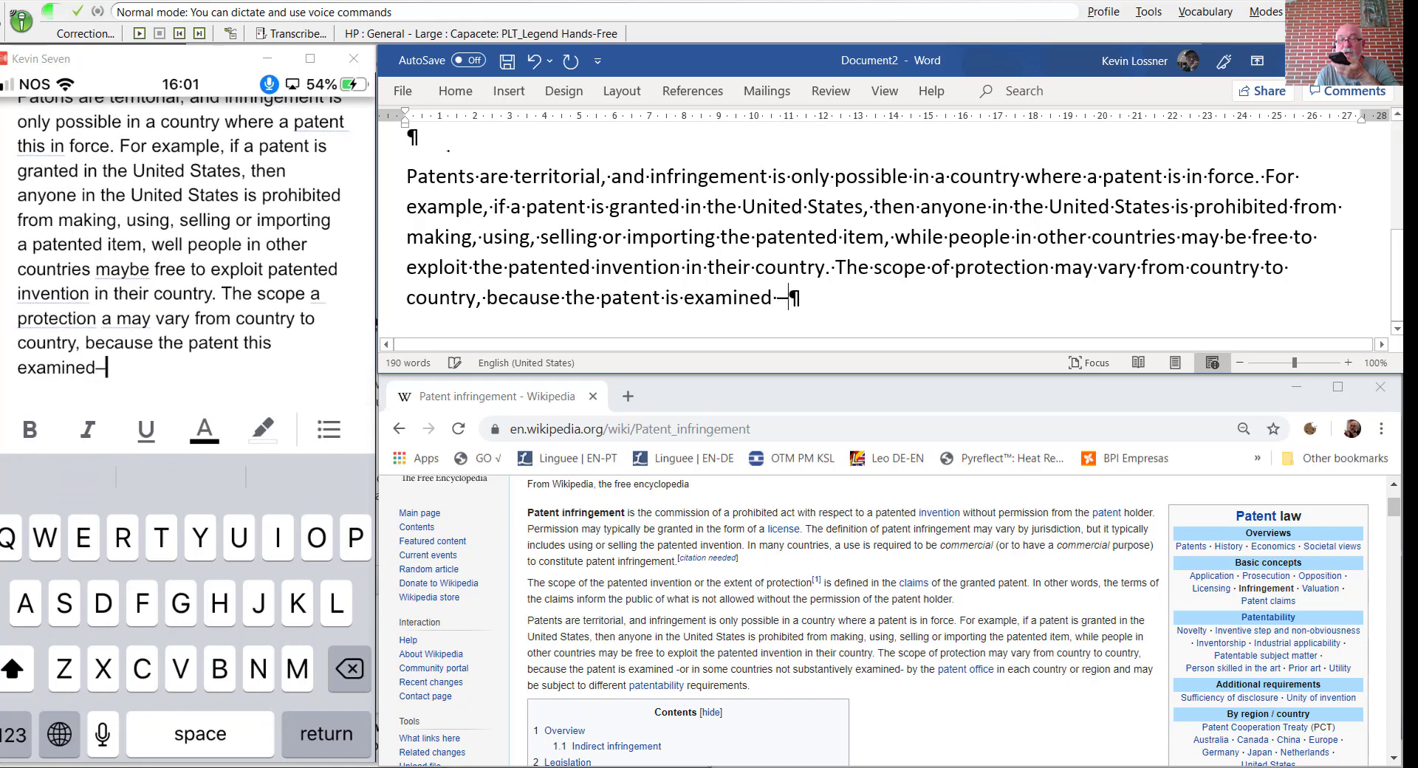
type(" or in some countries")
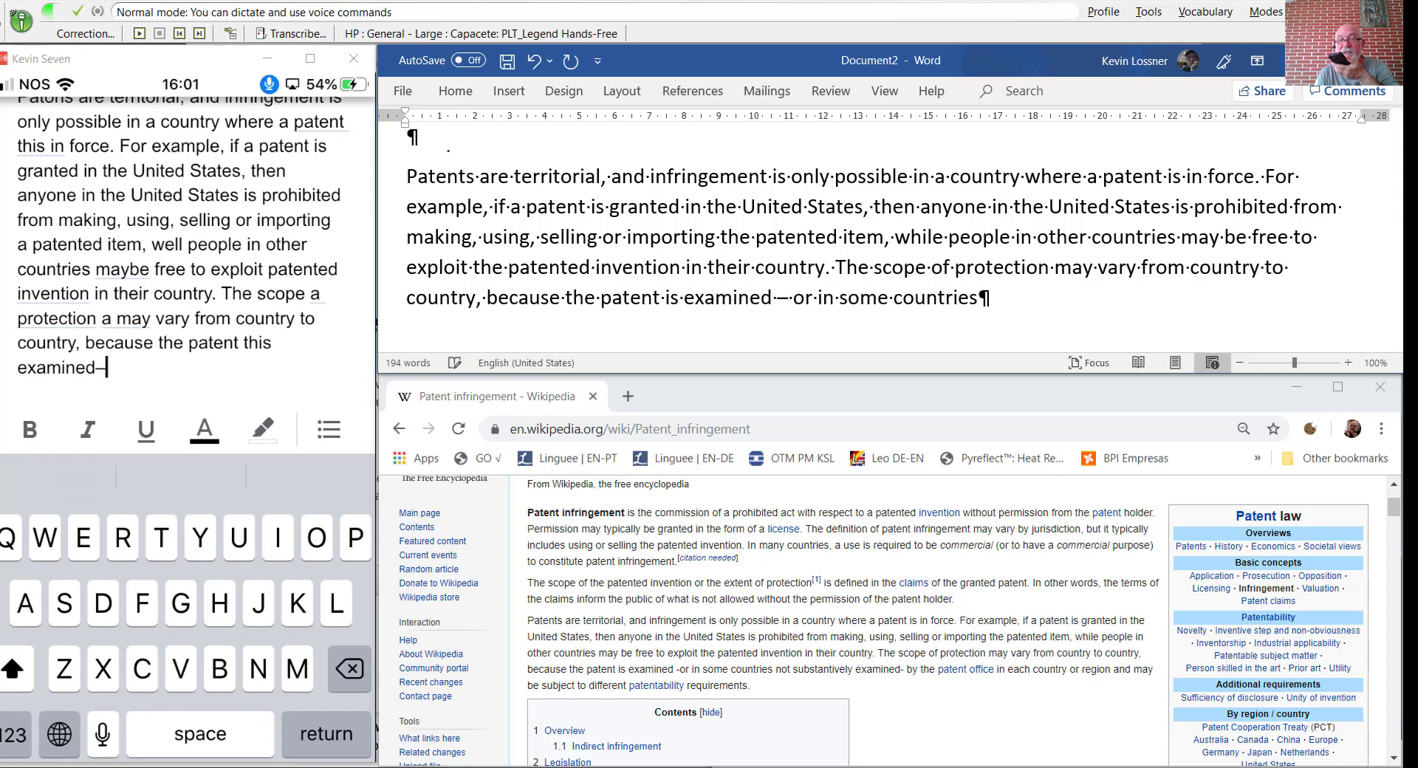
type(" nonsubstantive lead examined —")
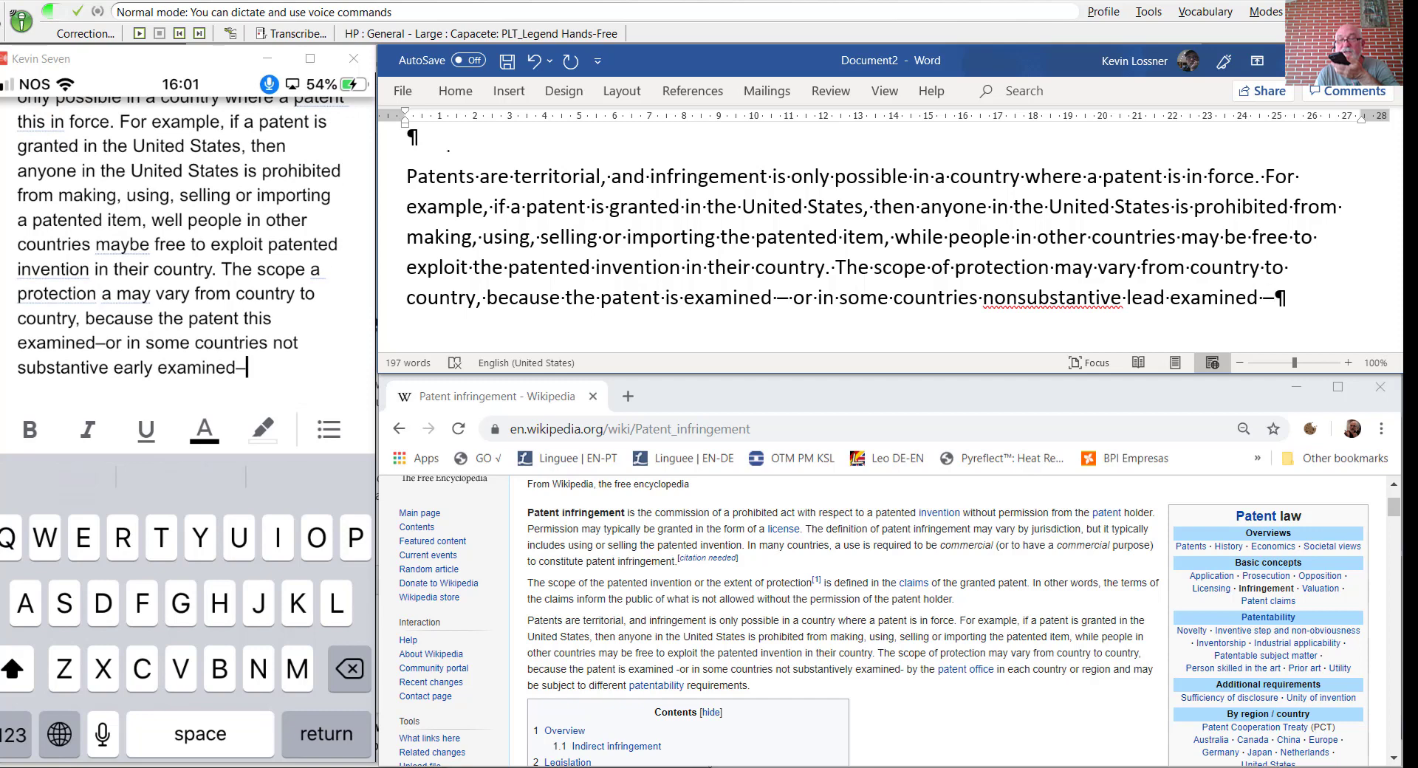
type(" I the patent office in each country or region")
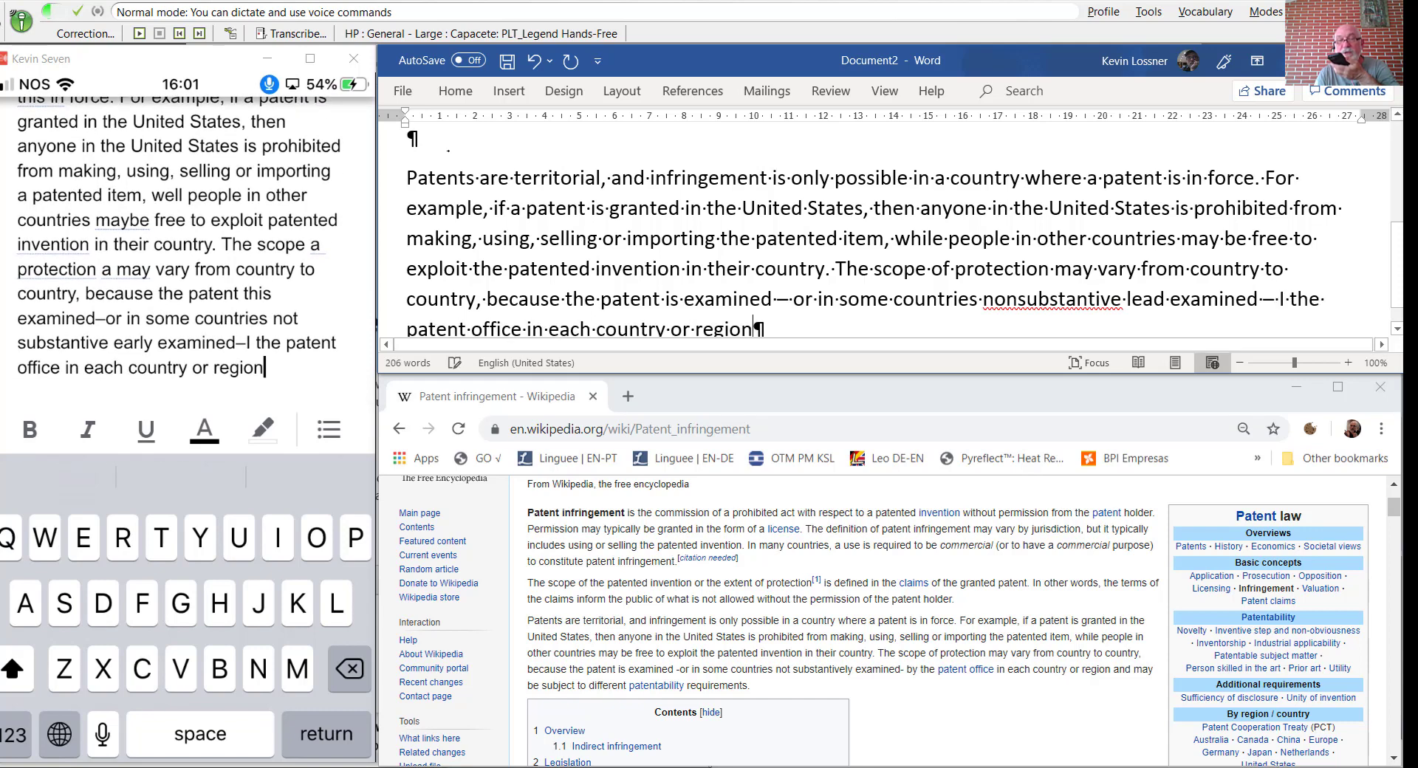
type(" and may be subject to different")
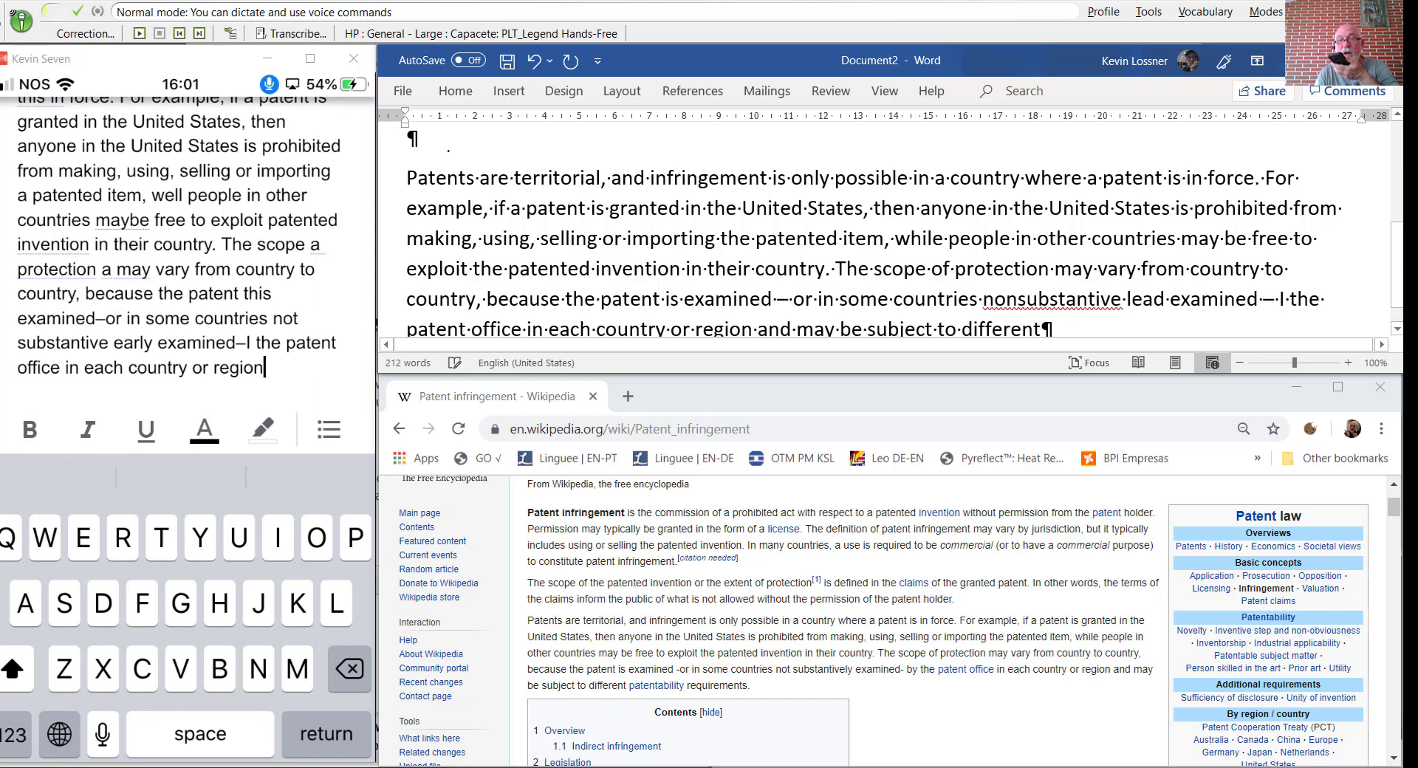
type(" patentability requirements.")
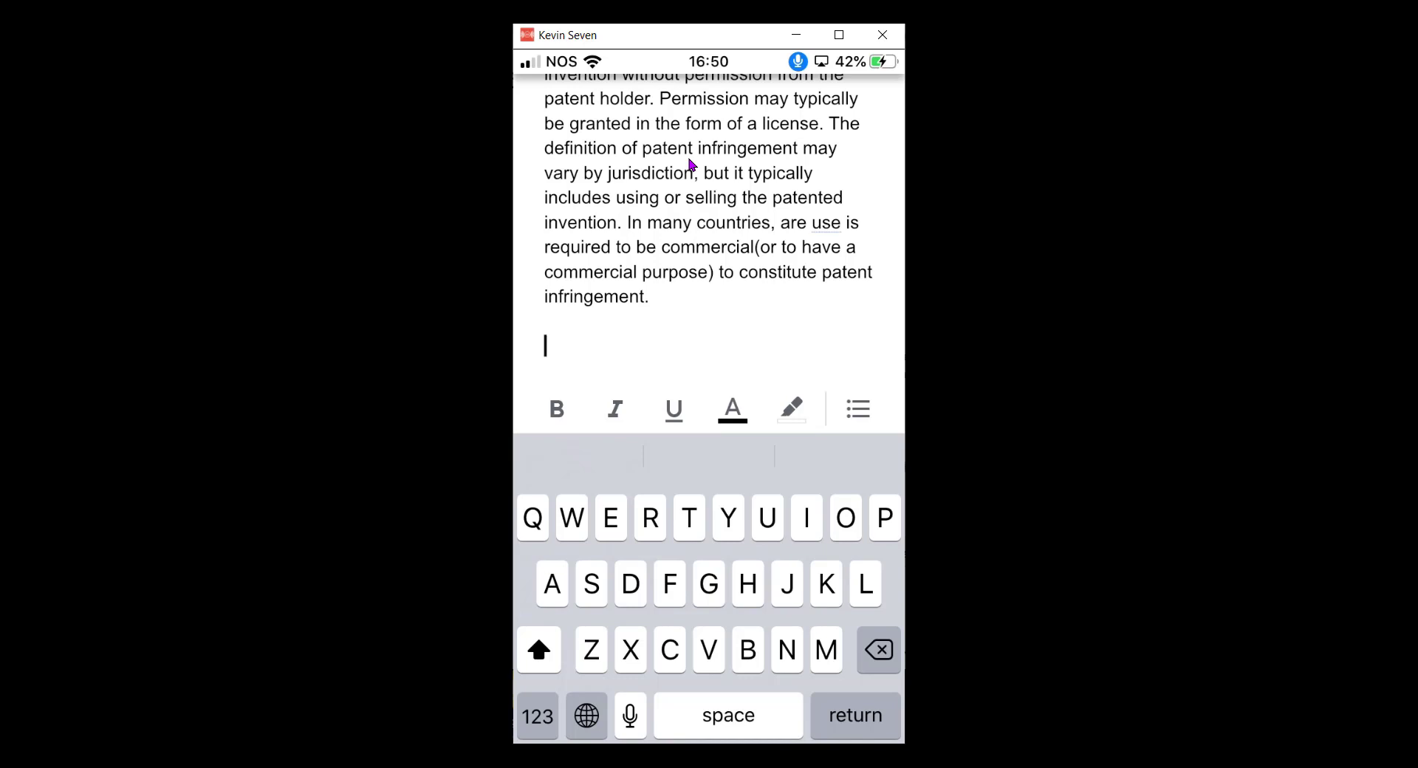
Dictate the paragraph 'The scope of the patented invention or the extent of protection is defined in the claims…' into the note.
type("The scope of the patented invention or the extent of protection")
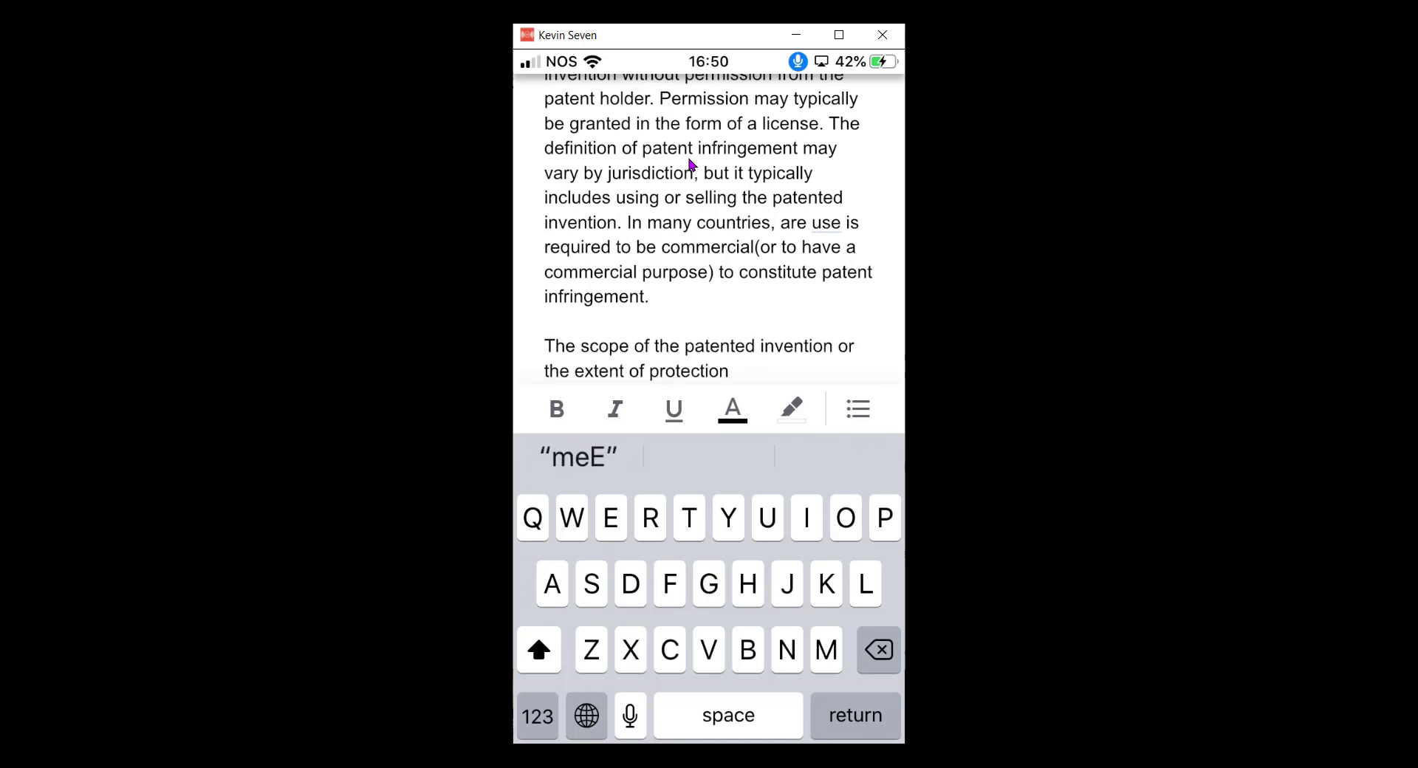
type(" is defined in the claims of the granted patent.")
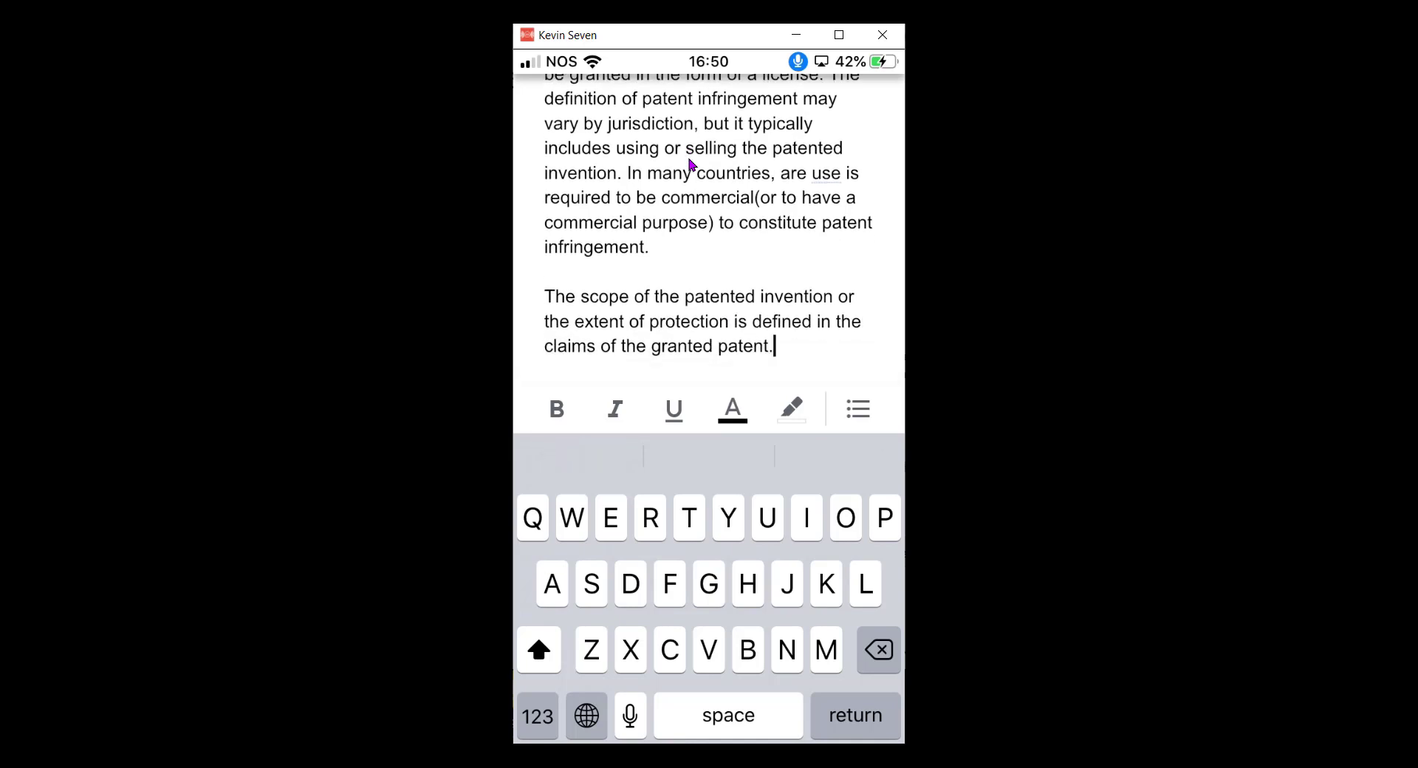
type(" In other words,")
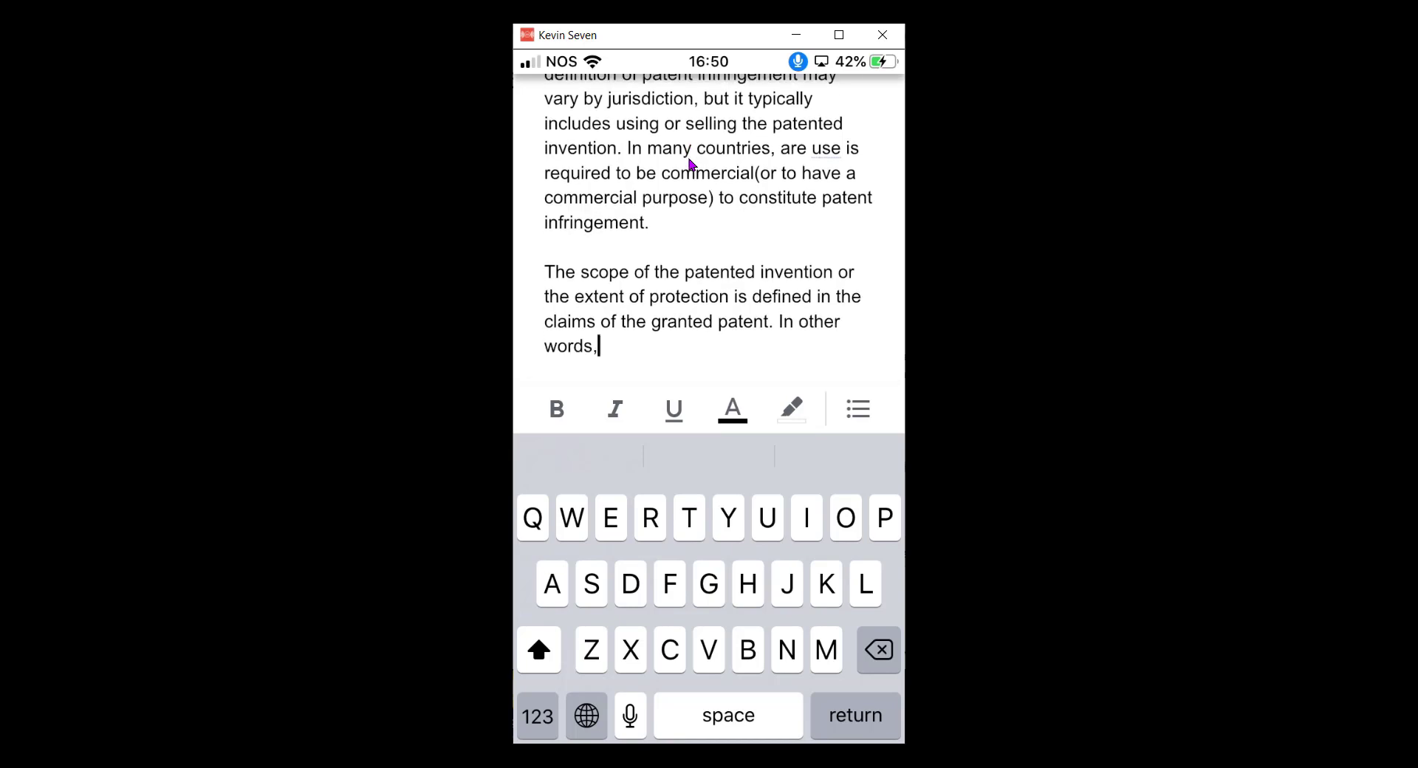
type(" the terms of the claims inform the public")
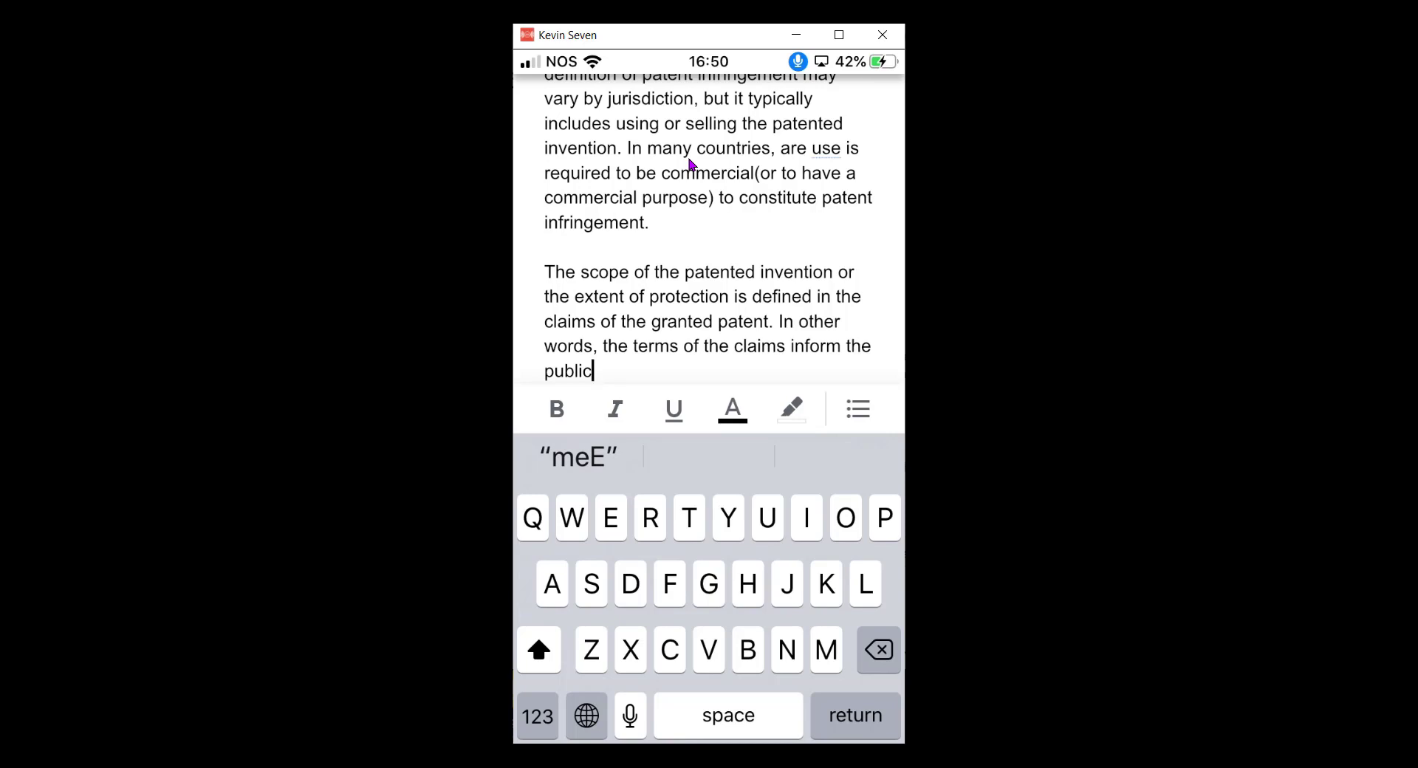
type(" of what is not allowed without the permission of the Patton told her")
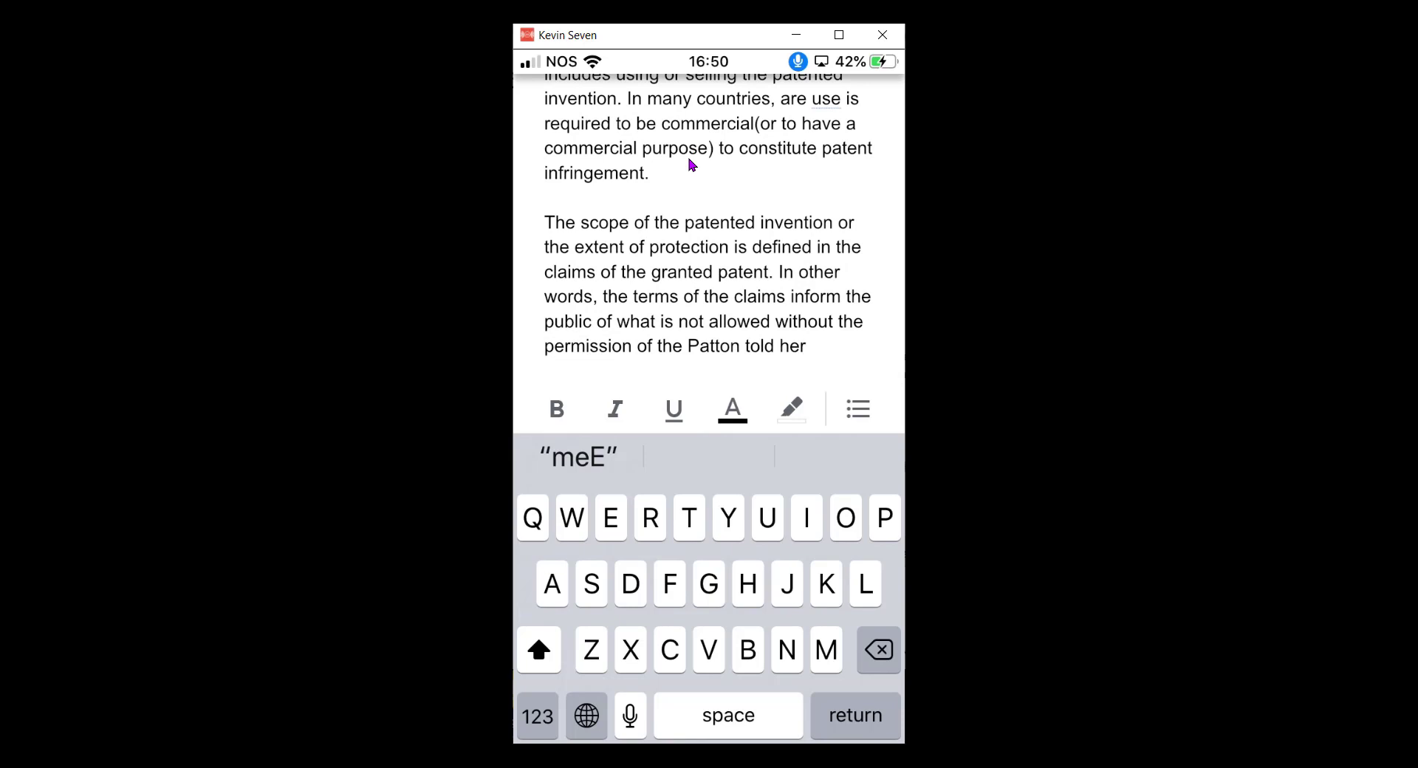